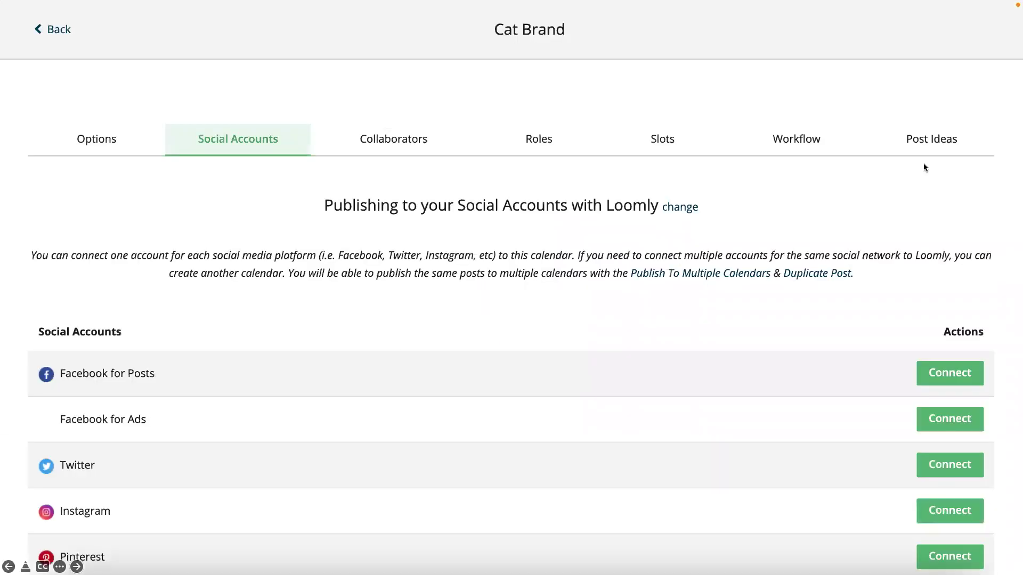
# Open the Cat Brand calendar's Social Accounts settings and start connecting Facebook for posts
pyautogui.click(725, 350)
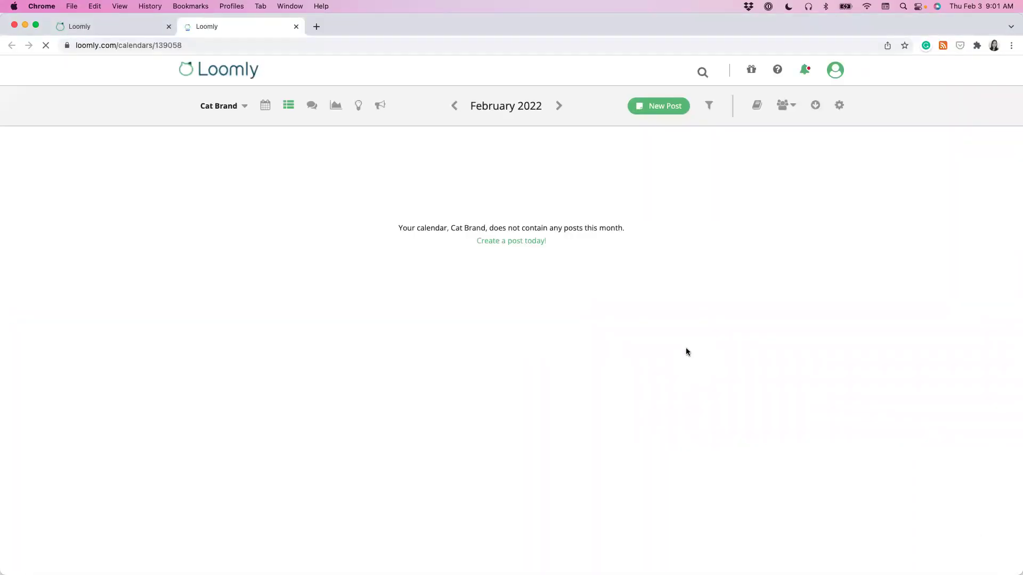
pyautogui.click(839, 106)
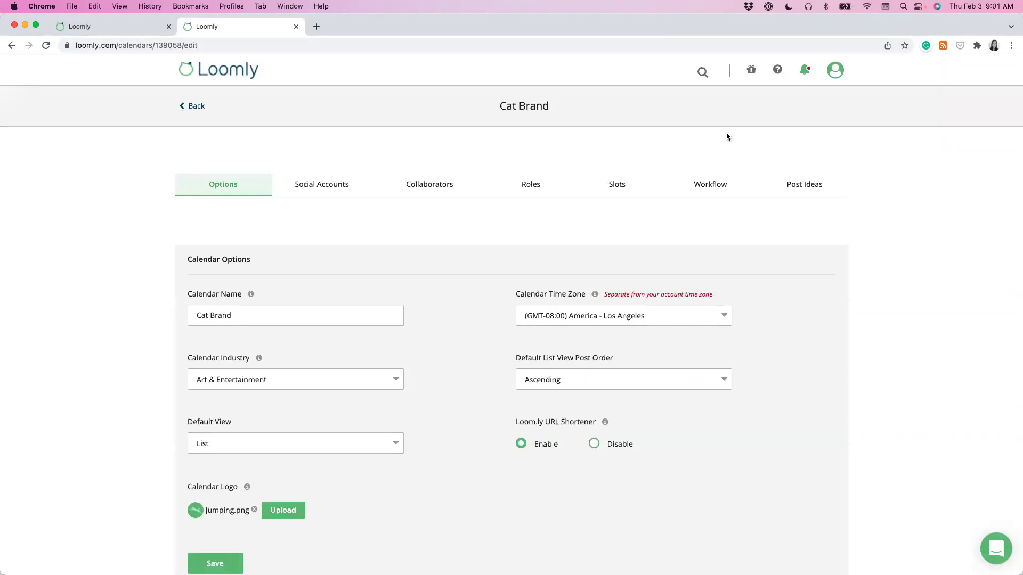
pyautogui.click(338, 188)
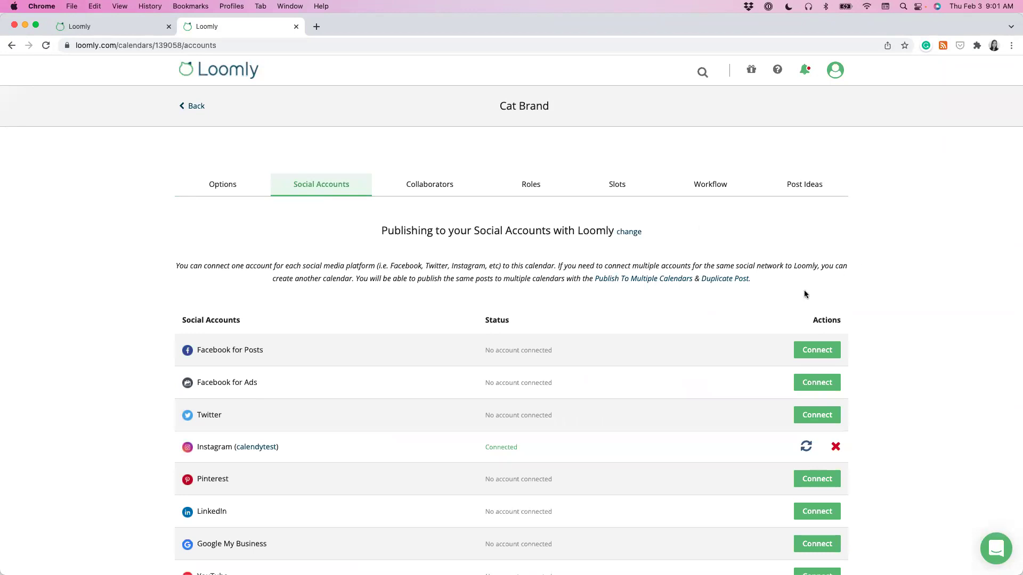
pyautogui.click(814, 356)
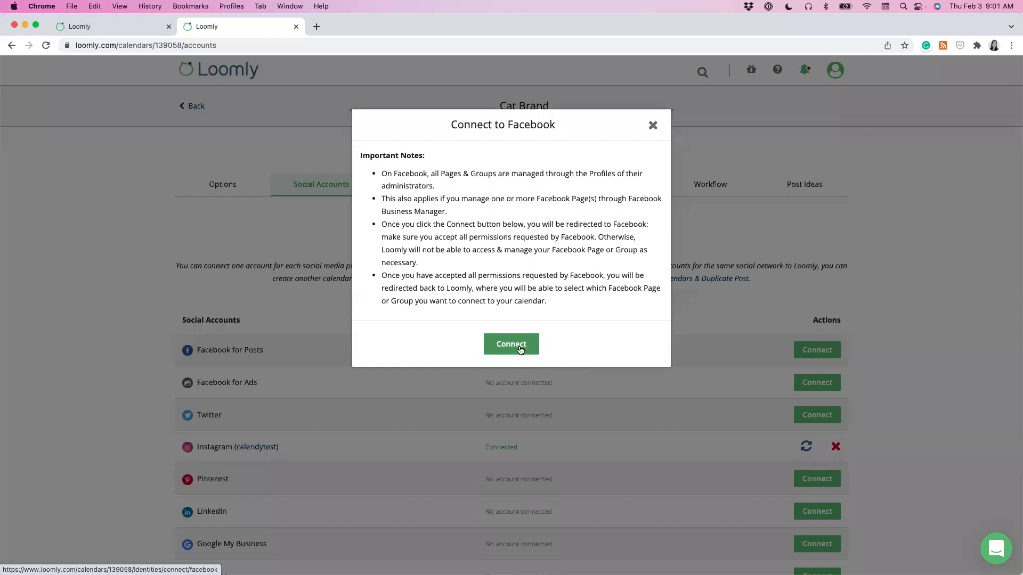
# Authorize Facebook and create a connection publishing to 'Group: Loomly Cats'
pyautogui.click(521, 350)
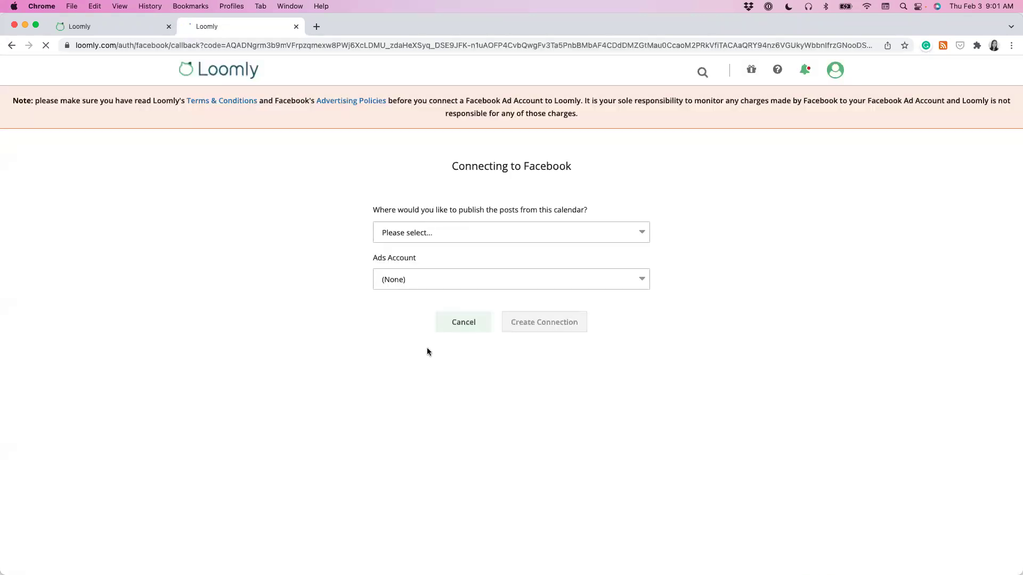
pyautogui.click(459, 232)
pyautogui.click(459, 246)
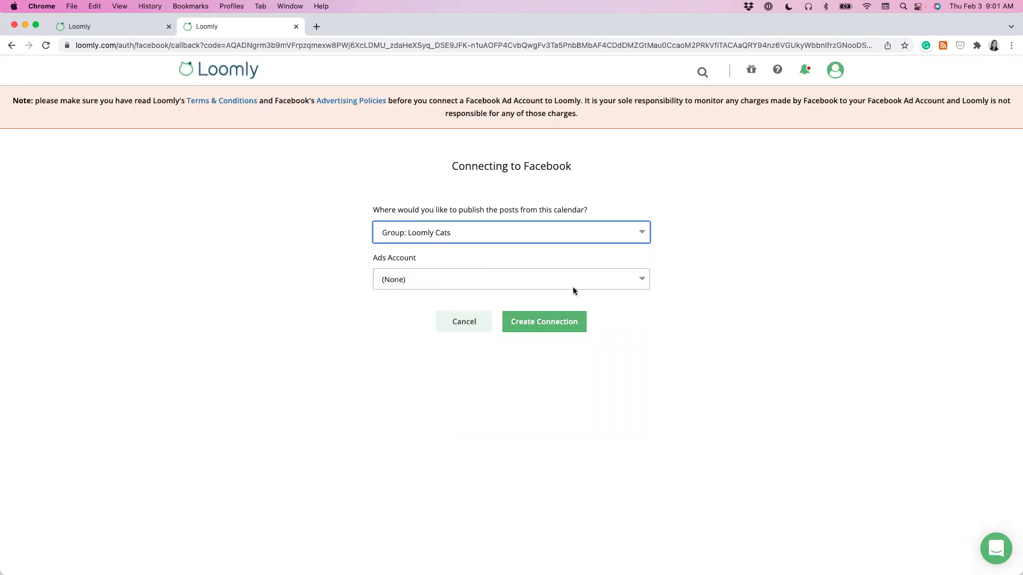
pyautogui.click(564, 320)
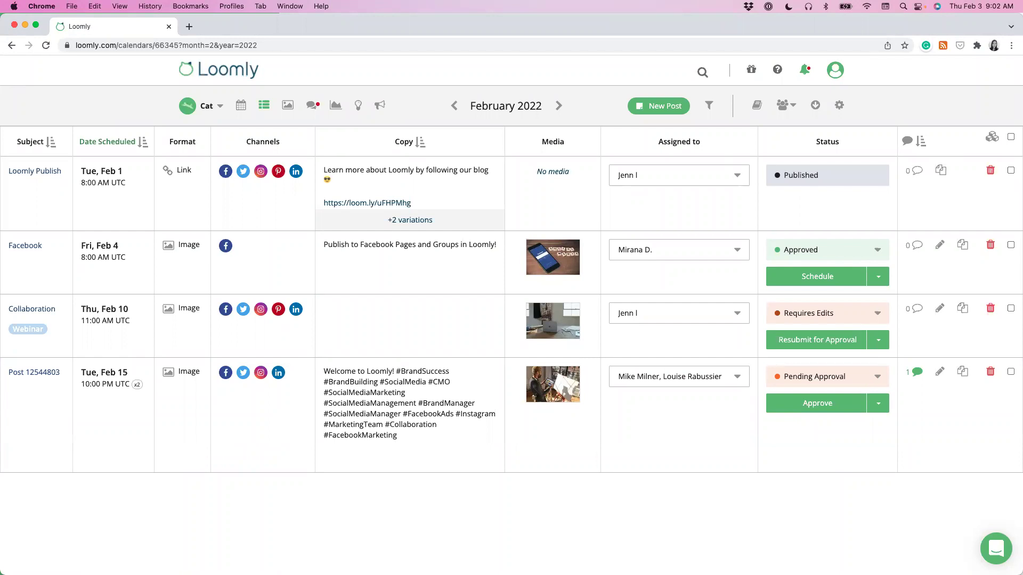
# Start a new post in the Cat calendar with the New Post button
pyautogui.click(658, 107)
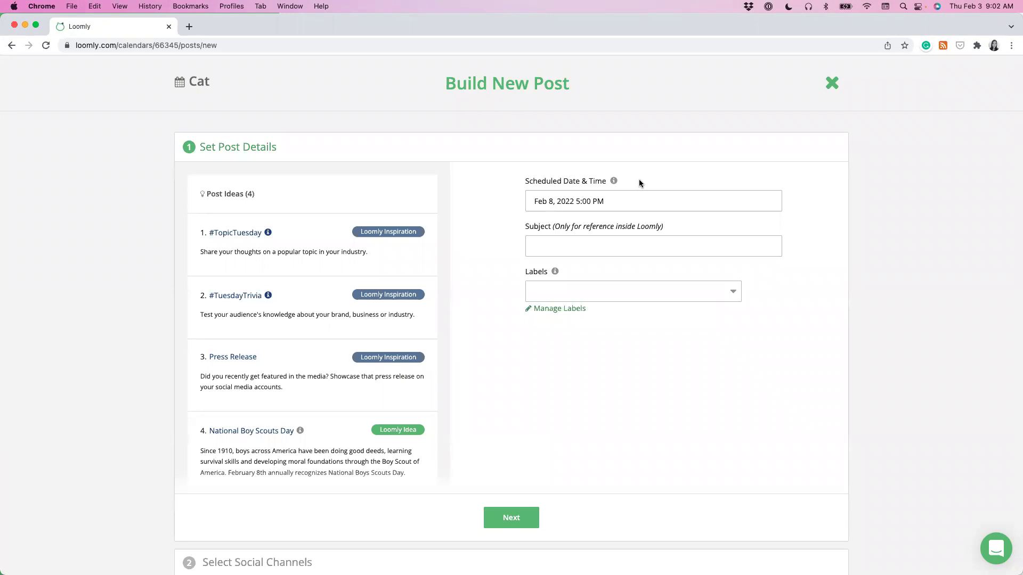
# Change the post's scheduled day from Feb 8 to Feb 3, 2022 5:00 PM
pyautogui.click(626, 206)
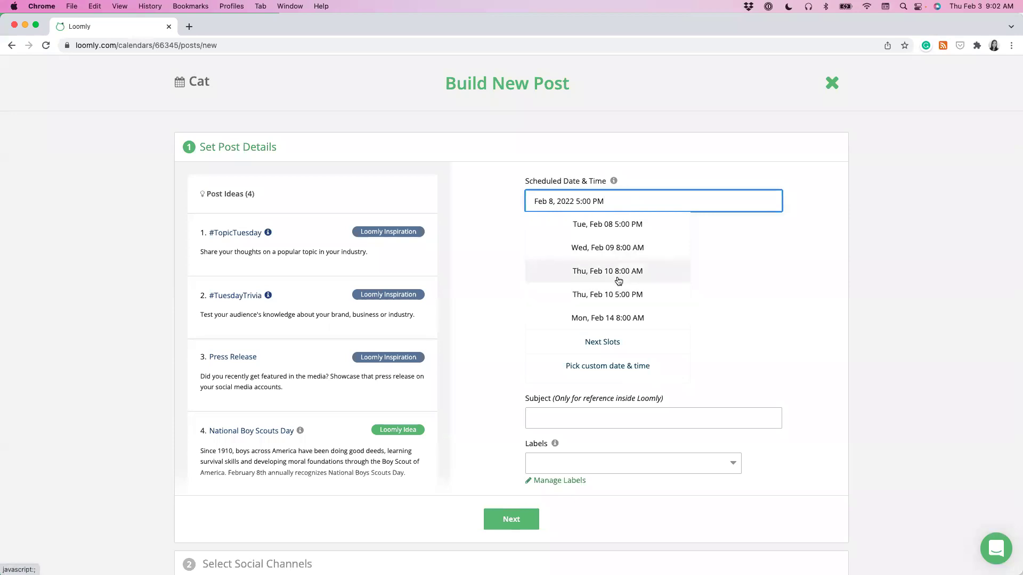
pyautogui.click(459, 270)
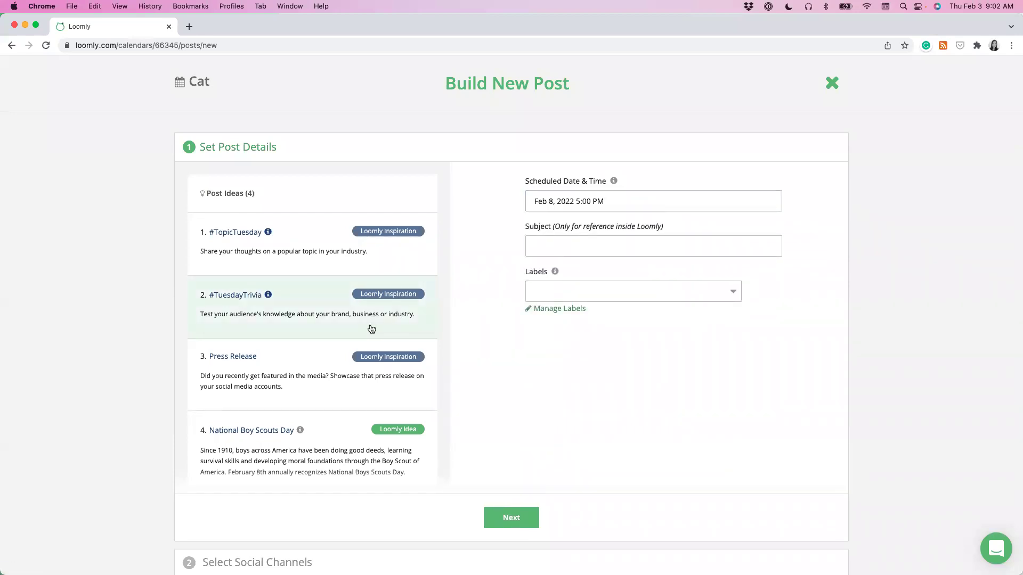
pyautogui.scroll(-1, 371, 329)
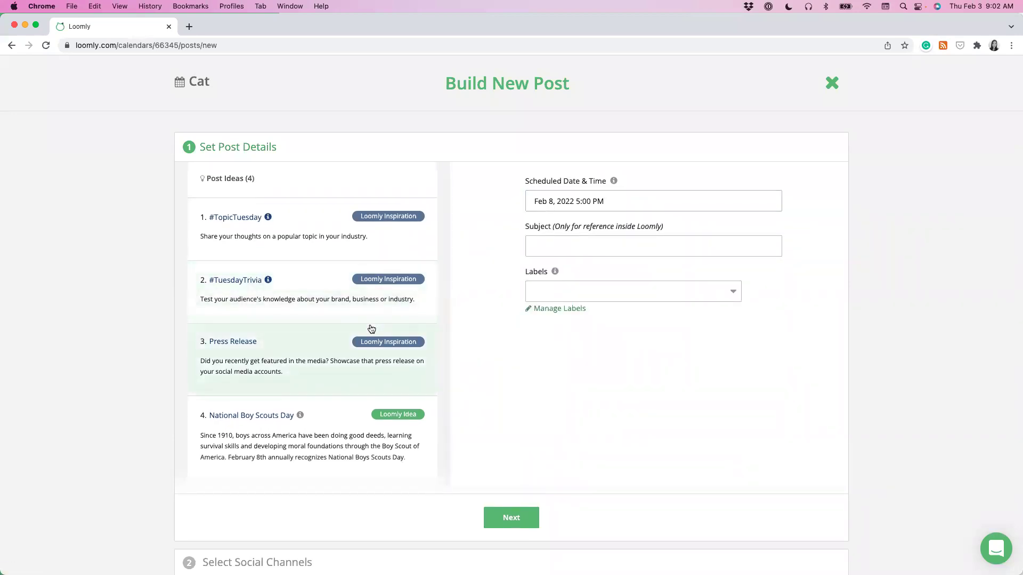
pyautogui.scroll(-1, 371, 328)
pyautogui.scroll(1, 368, 297)
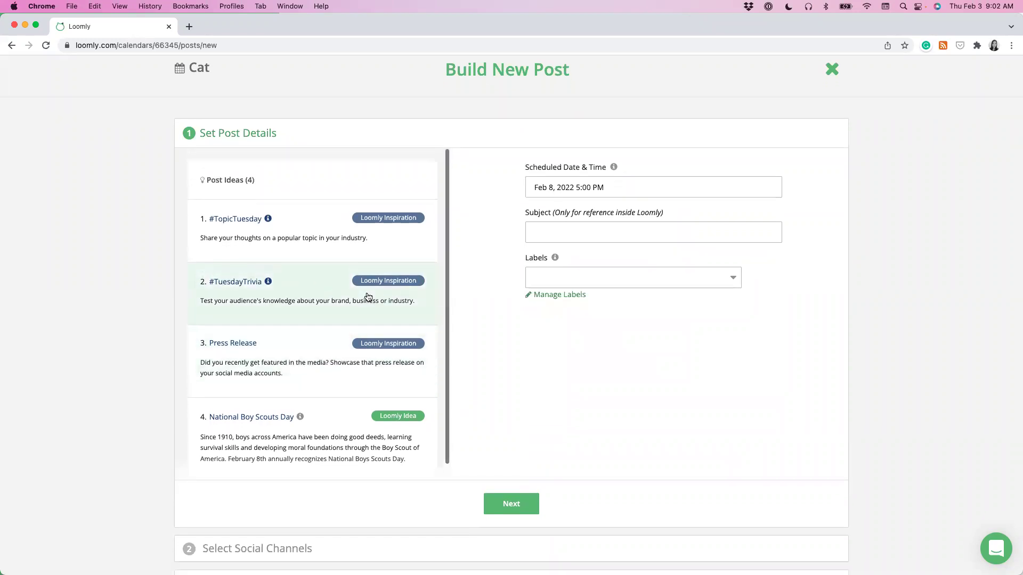
pyautogui.click(555, 187)
pyautogui.scroll(1, 585, 220)
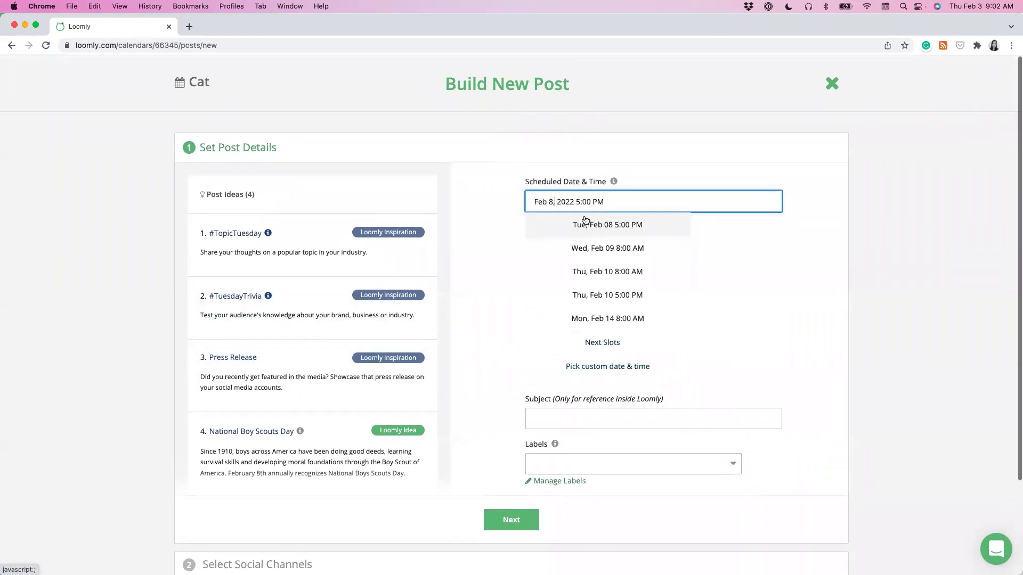
pyautogui.press('BackSpace')
pyautogui.write('3')
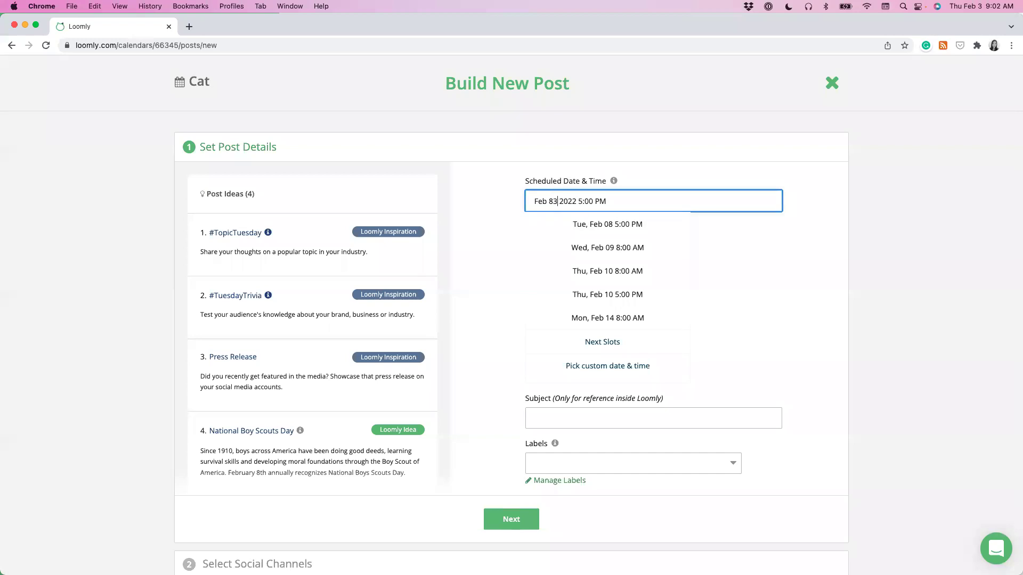
pyautogui.press('BackSpace')
pyautogui.press('BackSpace')
pyautogui.write('3')
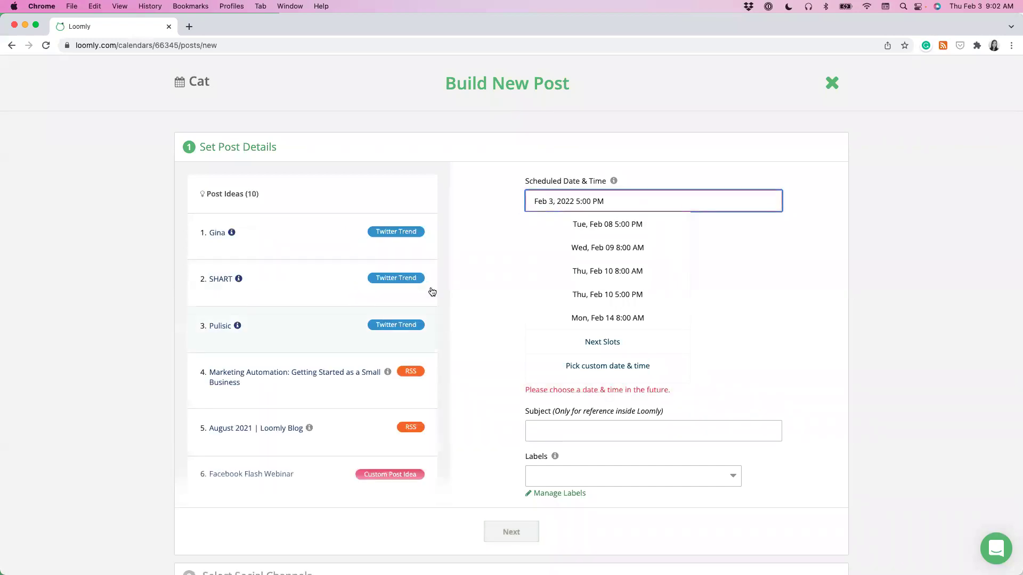
pyautogui.click(449, 282)
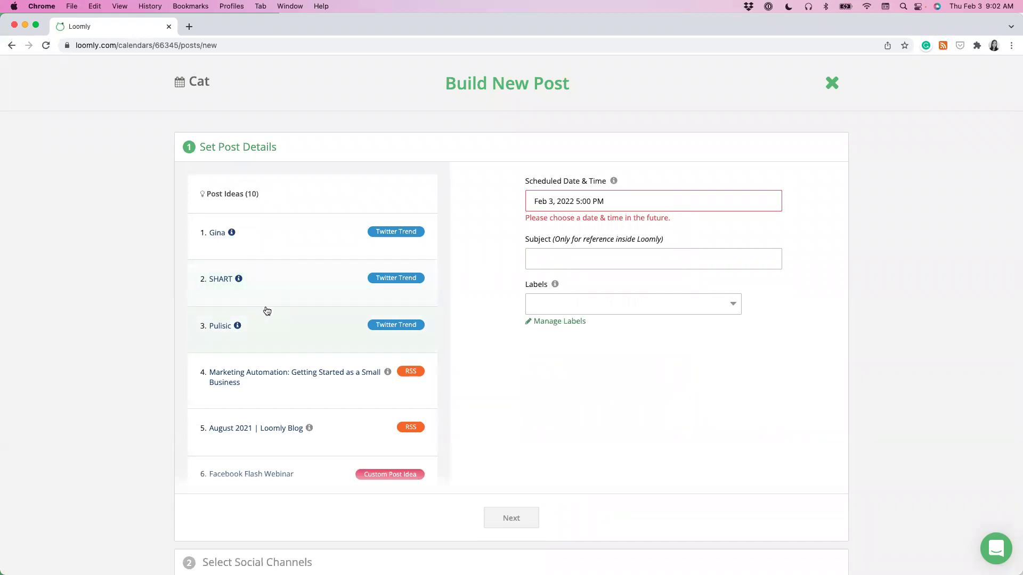
# Scroll through the ten listed post ideas
pyautogui.scroll(-1, 277, 301)
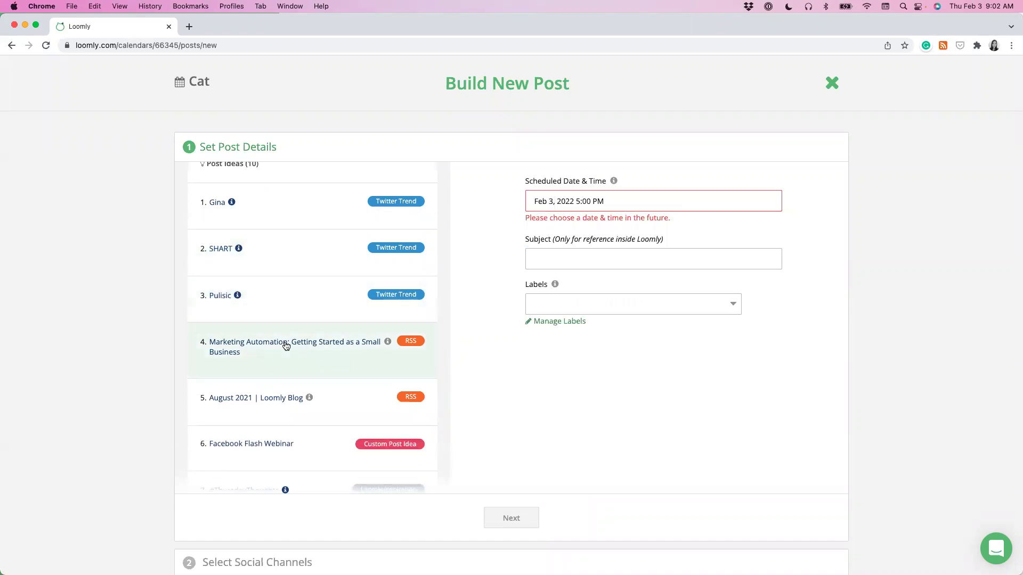
pyautogui.scroll(-3, 286, 346)
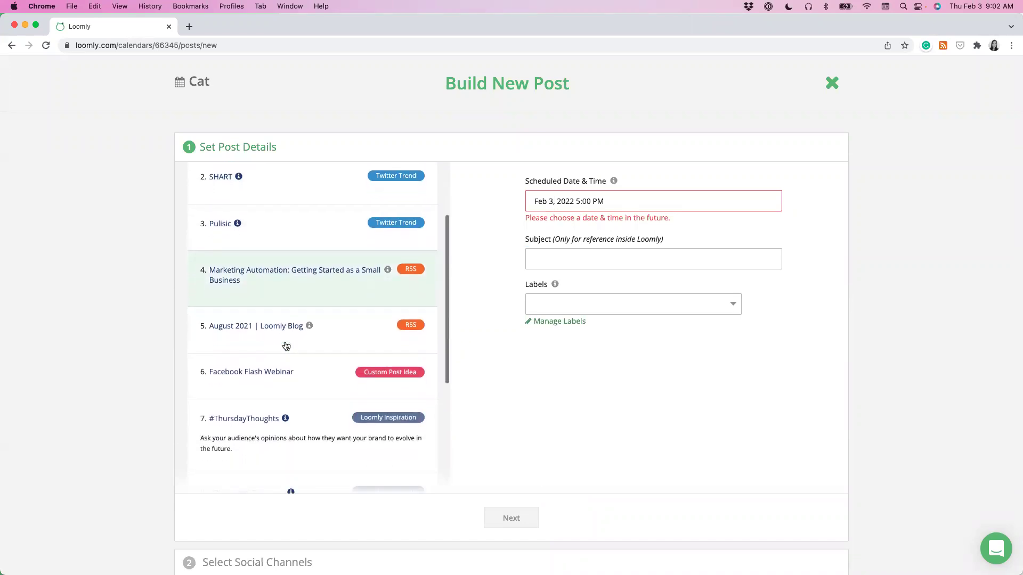
pyautogui.scroll(-3, 286, 389)
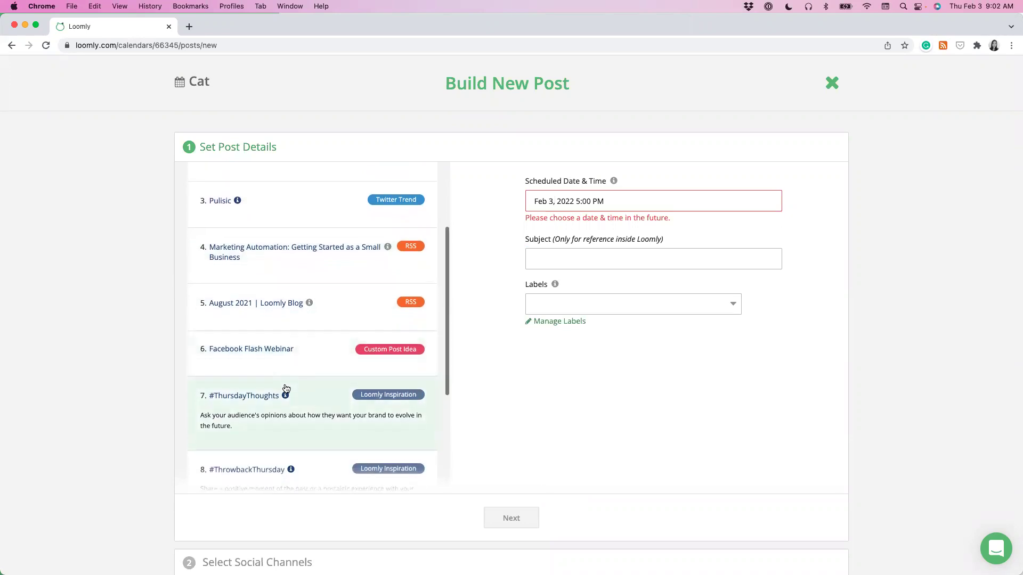
pyautogui.scroll(-3, 286, 388)
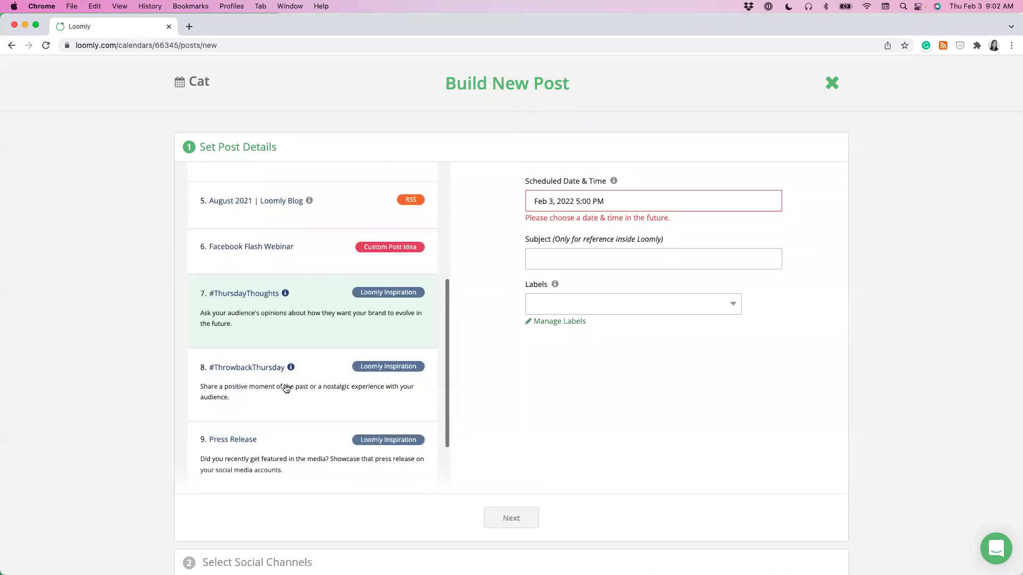
pyautogui.scroll(-2, 296, 304)
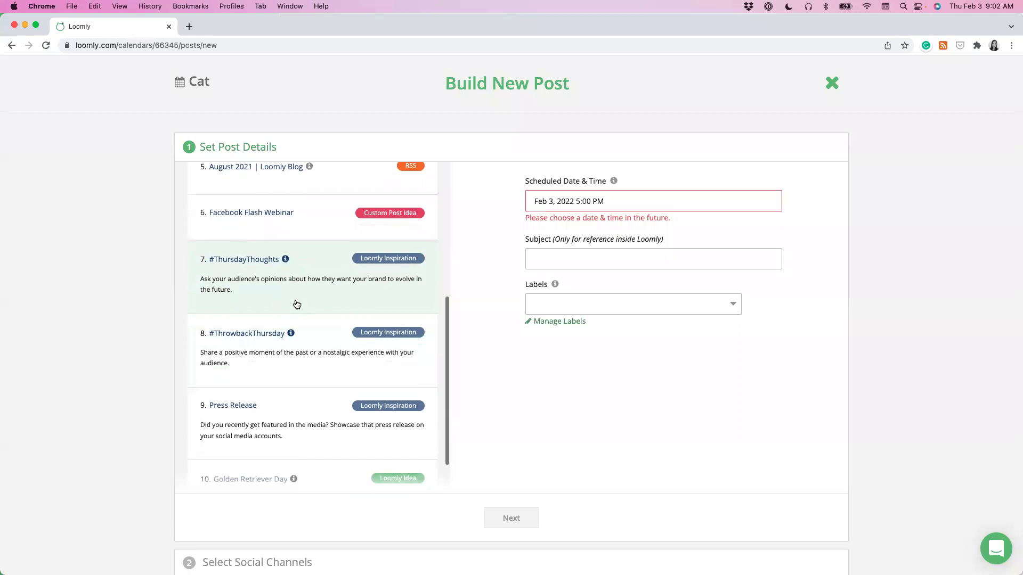
pyautogui.scroll(-1, 297, 304)
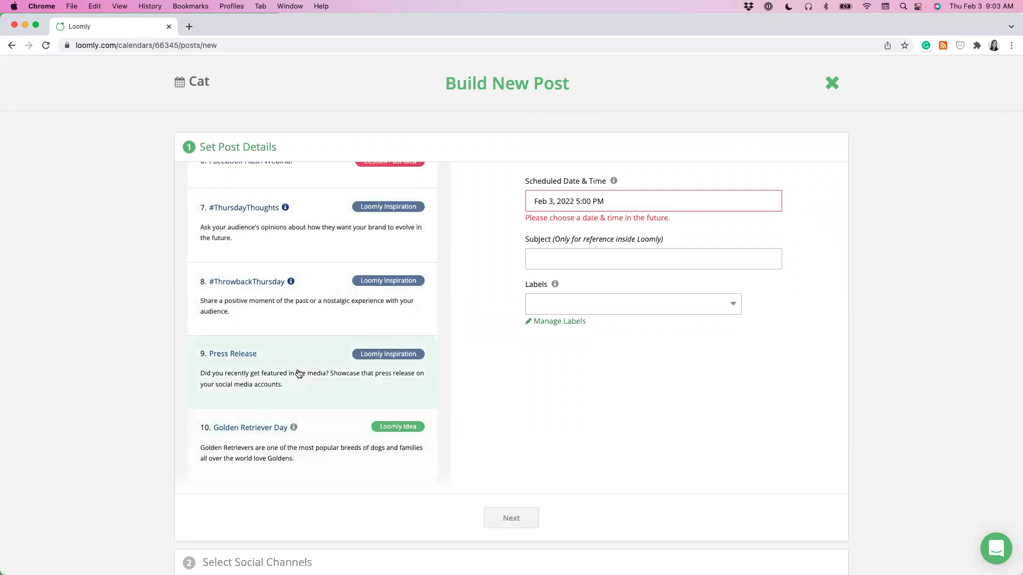
pyautogui.scroll(1, 297, 373)
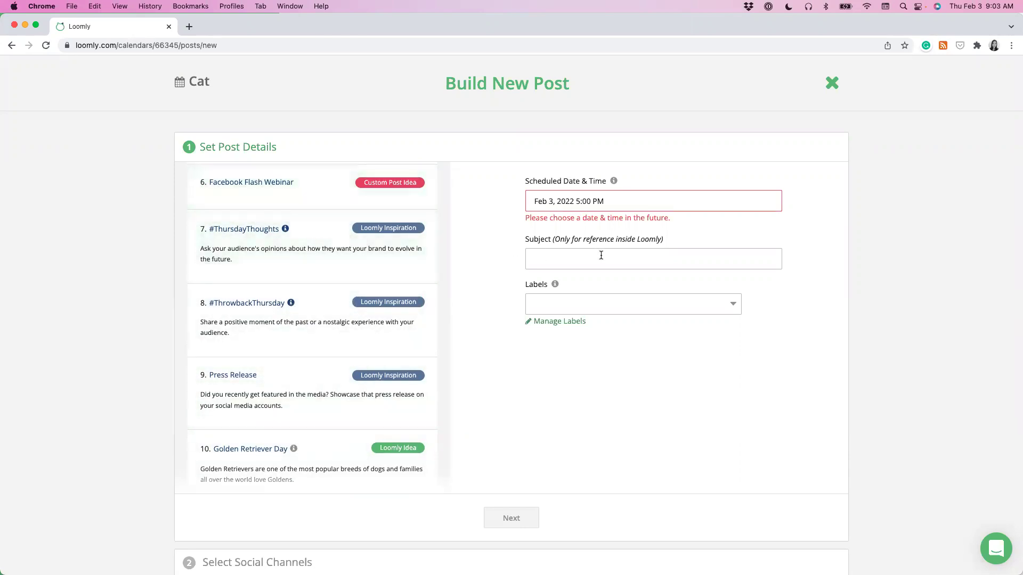
# Tag the post with the Webinar and Loomly labels
pyautogui.click(637, 296)
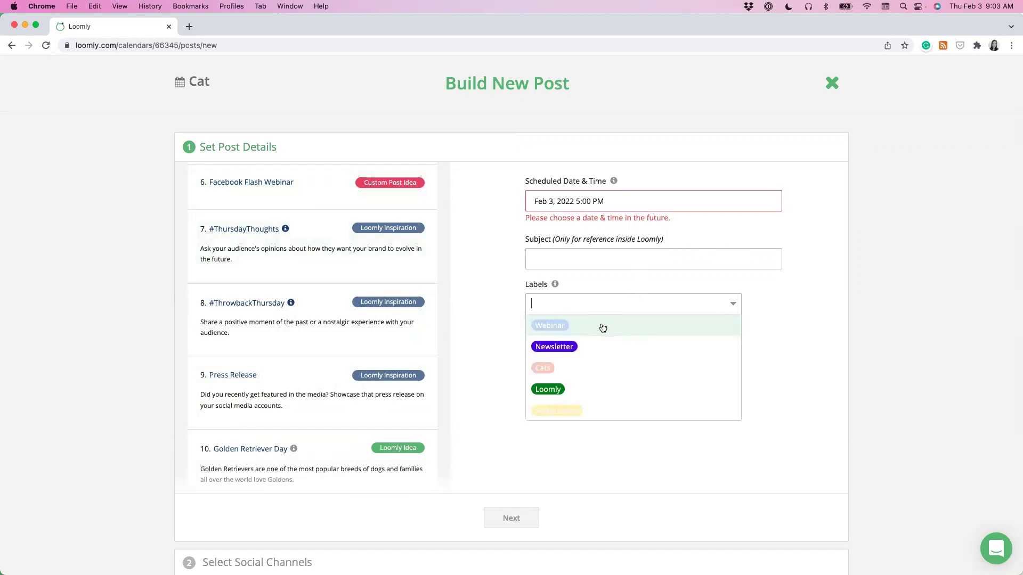
pyautogui.click(580, 322)
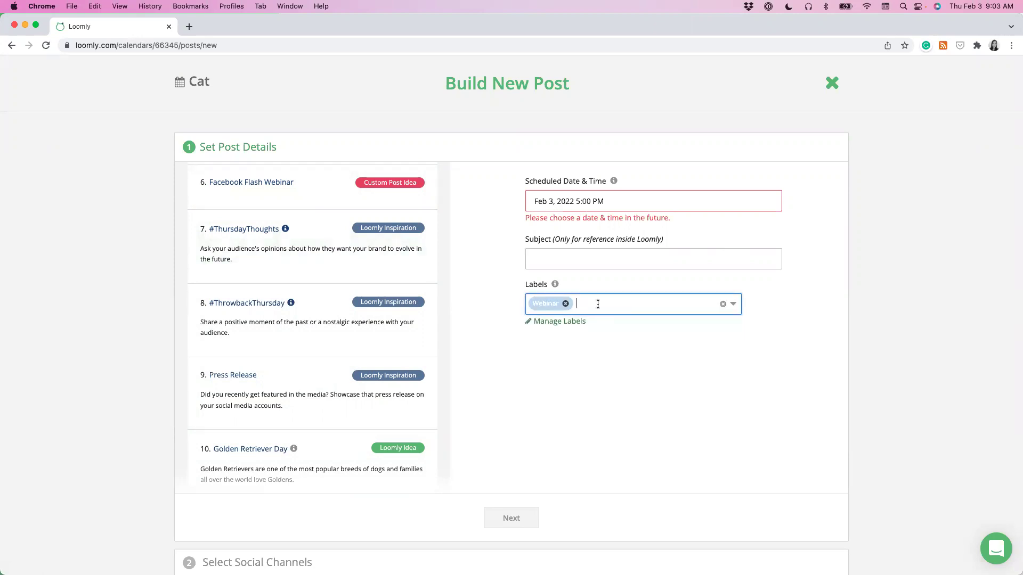
pyautogui.click(597, 304)
pyautogui.click(591, 361)
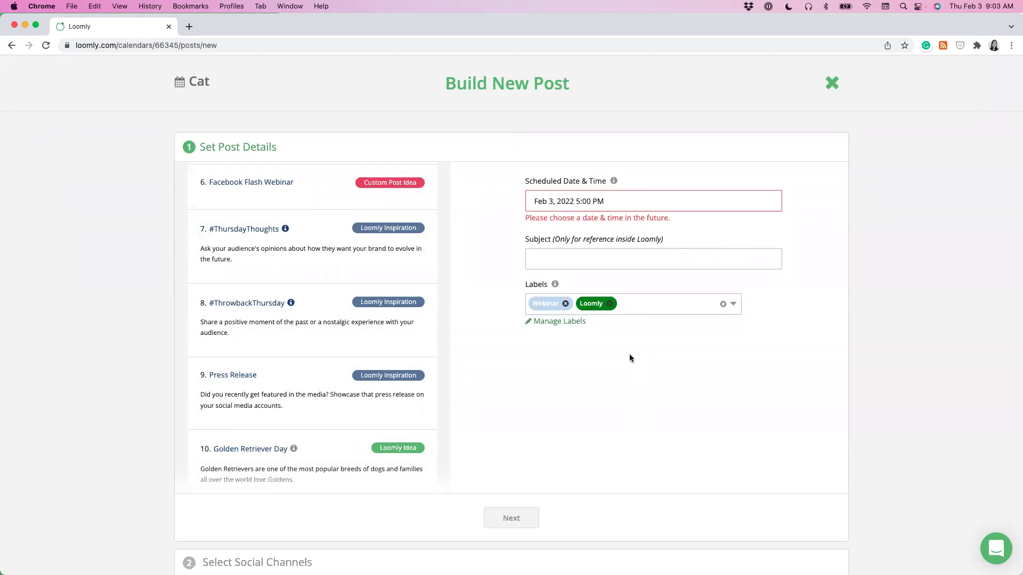
# Reschedule the post to the suggested Feb 8, 2022 5:00 PM slot
pyautogui.scroll(-3, 629, 354)
pyautogui.scroll(1, 549, 430)
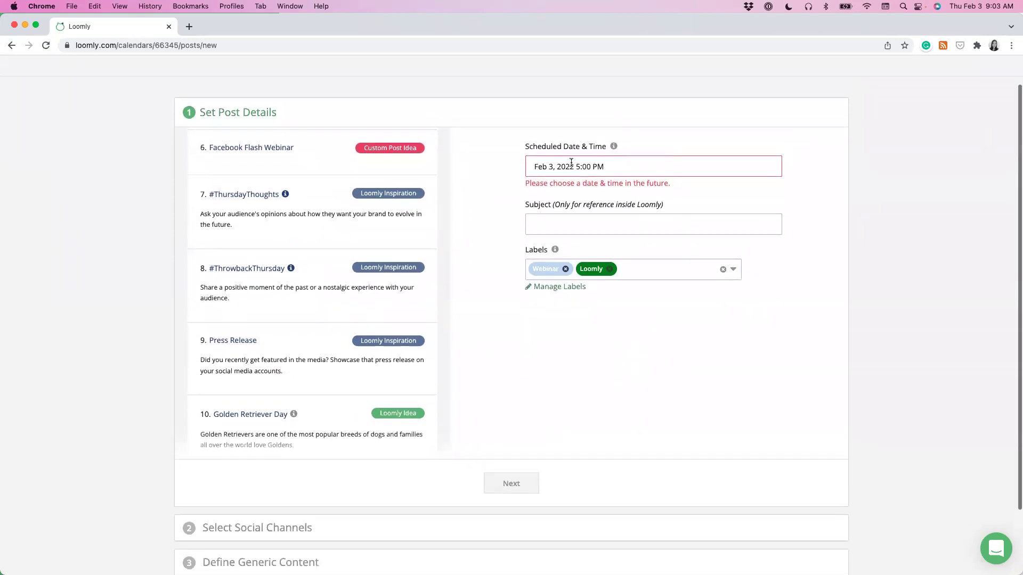
pyautogui.click(571, 162)
pyautogui.click(576, 205)
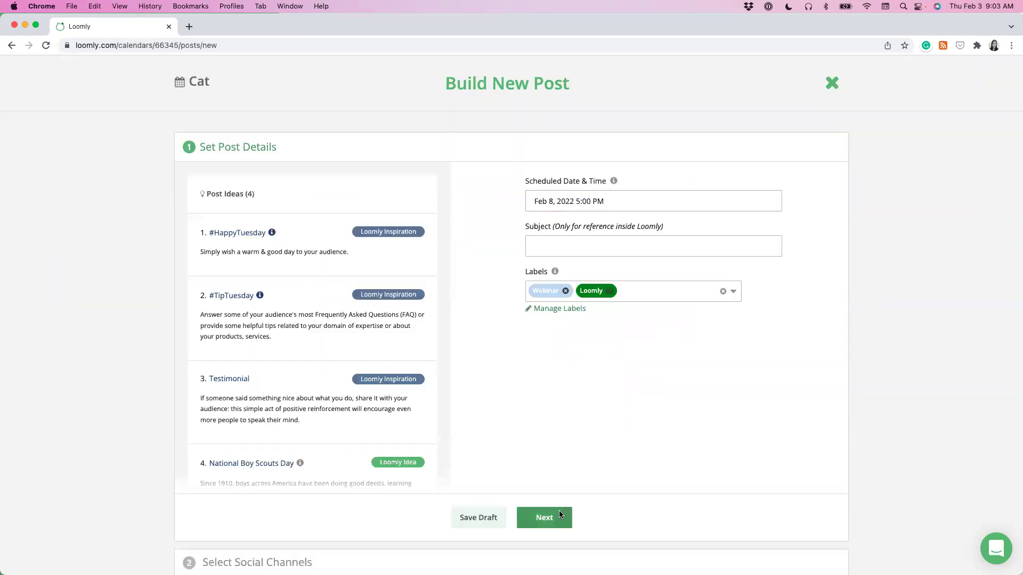
# Choose Facebook as the post's channel and continue to the content step
pyautogui.click(560, 514)
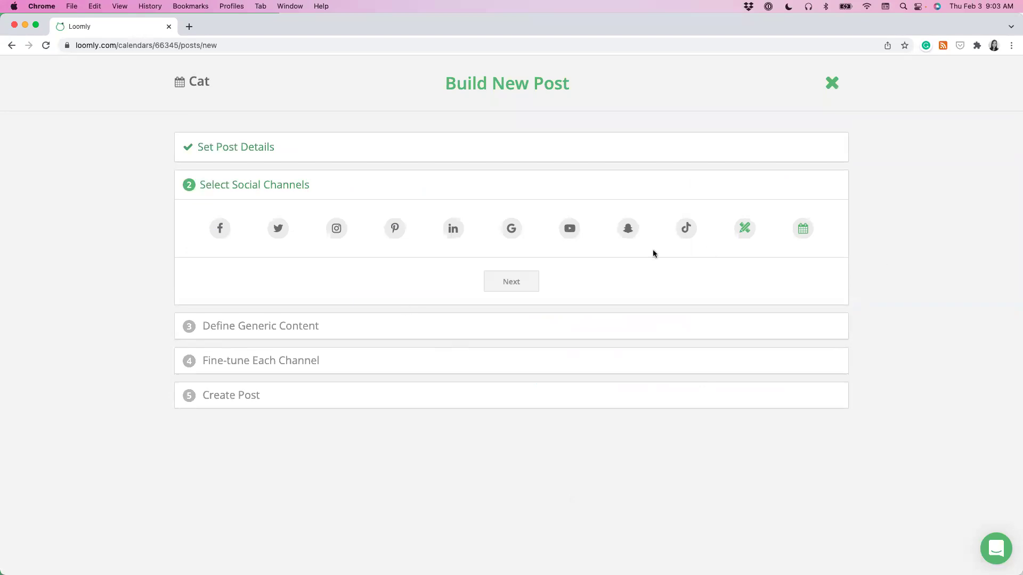
pyautogui.click(215, 234)
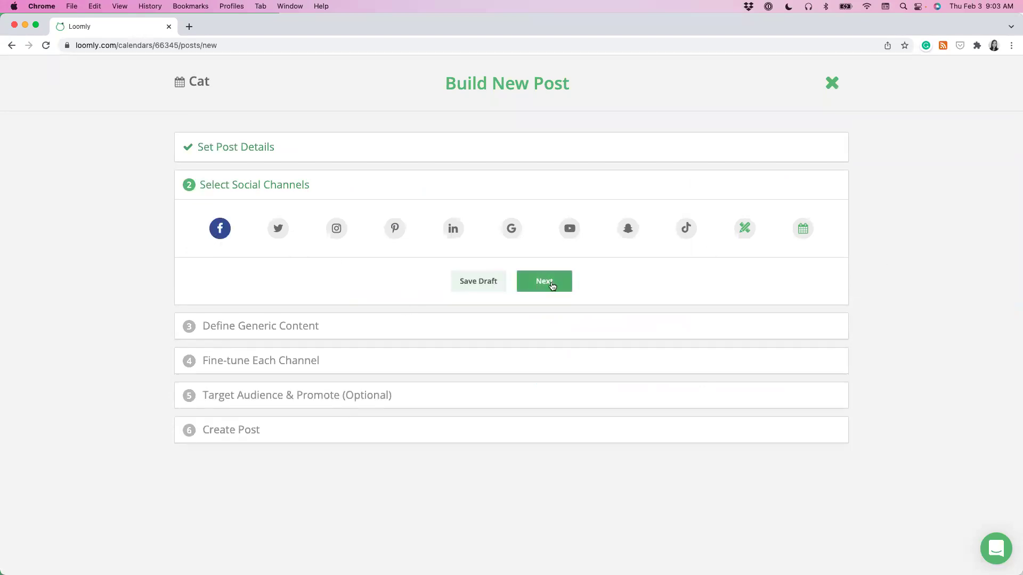
pyautogui.click(553, 286)
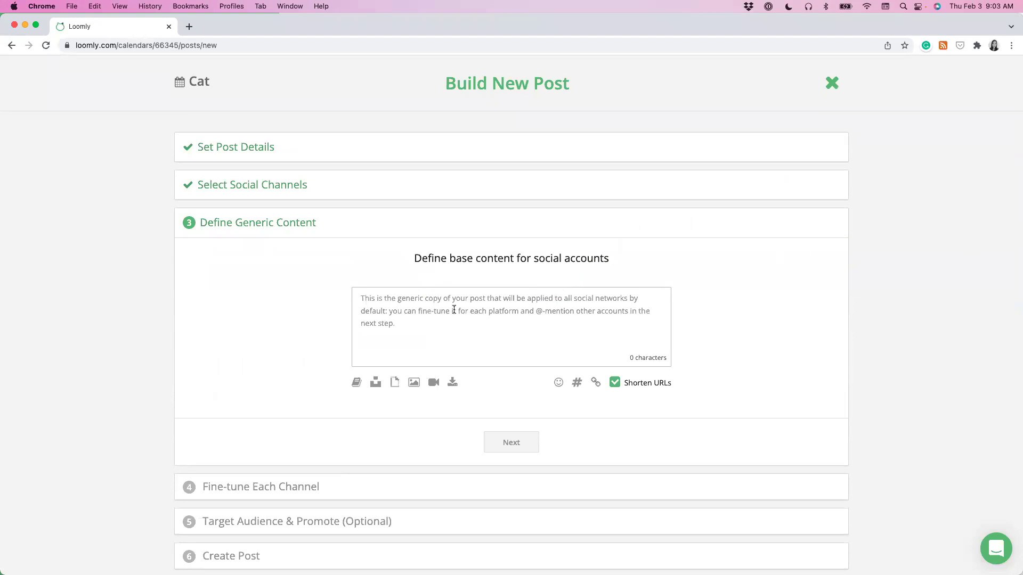
# Write the copy "Facebook Publishing!" followed by a smiling emoji
pyautogui.click(405, 336)
pyautogui.write('Faceb')
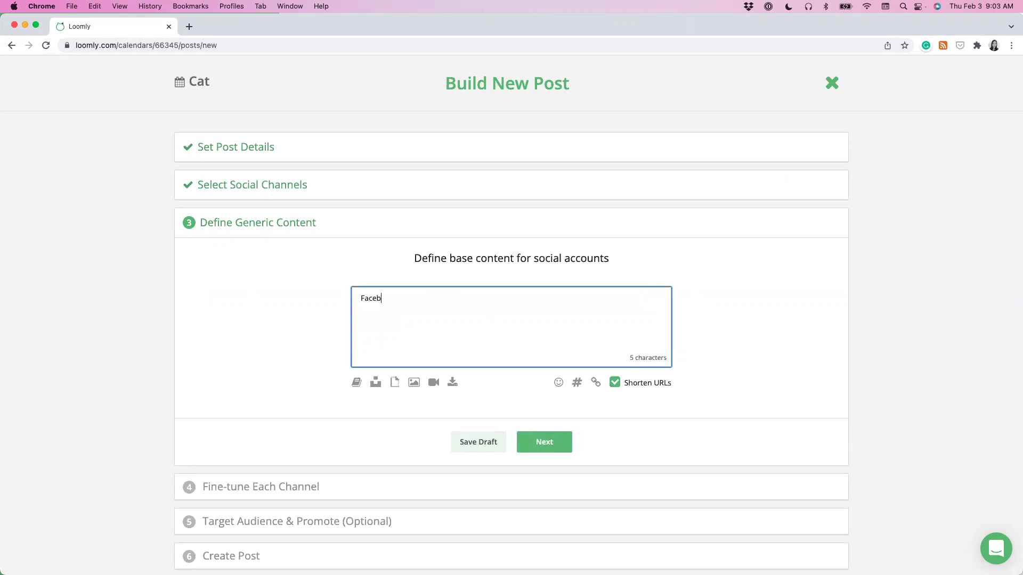
pyautogui.write('ook Pu')
pyautogui.press('BackSpace')
pyautogui.write('ublishing!')
pyautogui.click(554, 383)
pyautogui.click(566, 461)
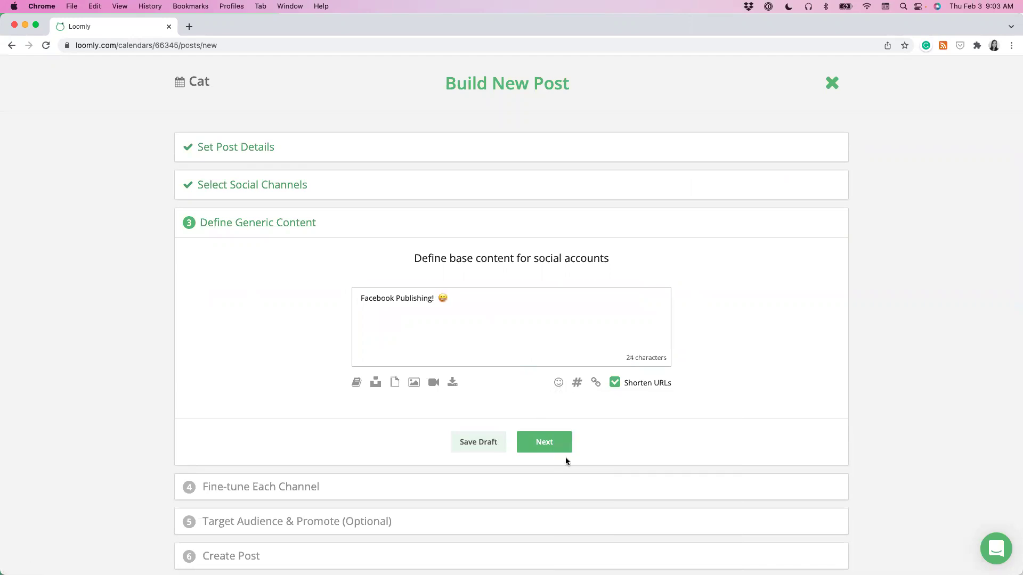
# Insert the Unsplash office corridor photo as the post's attachment
pyautogui.click(375, 385)
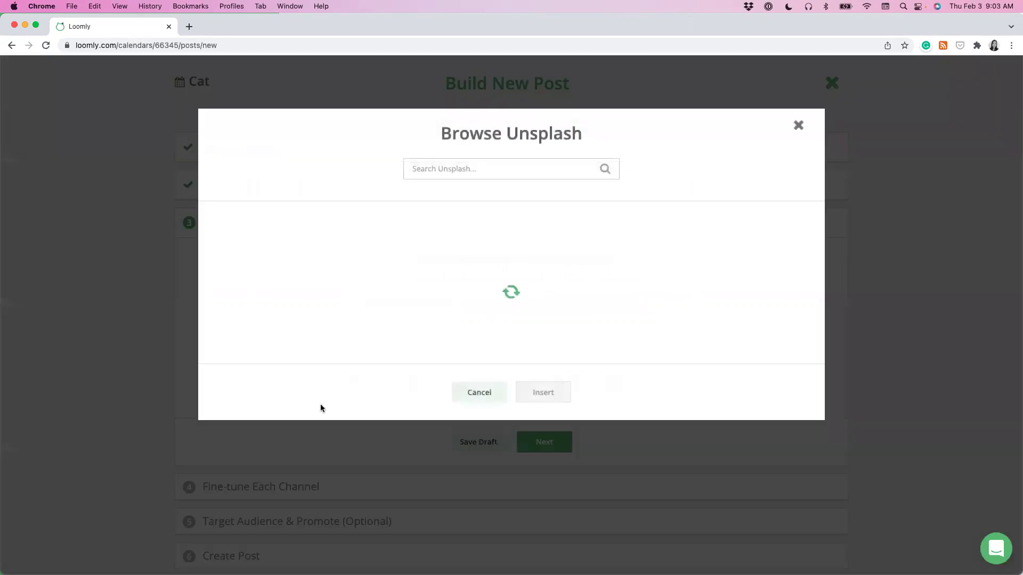
pyautogui.scroll(-2, 573, 327)
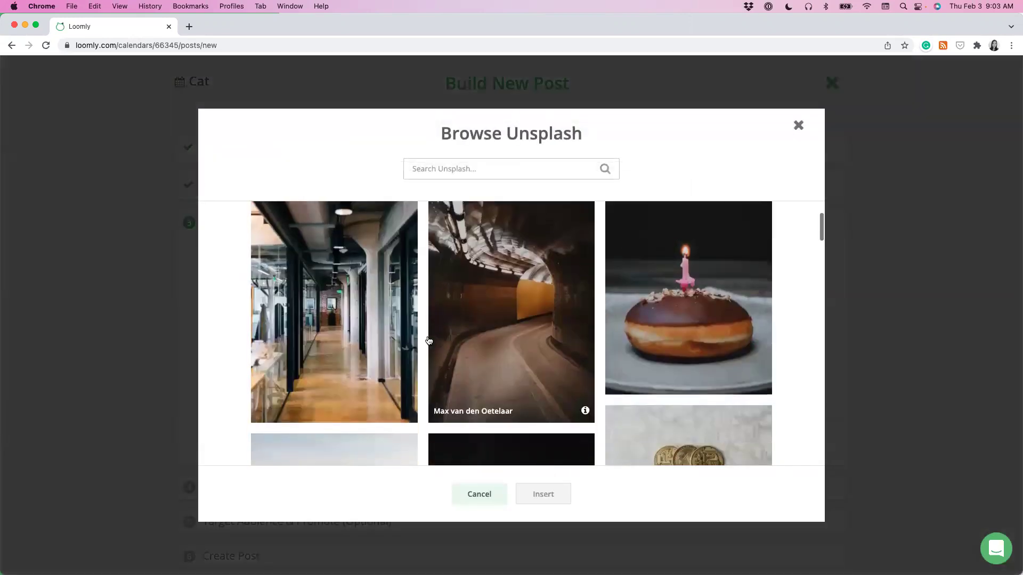
pyautogui.click(373, 346)
pyautogui.click(543, 494)
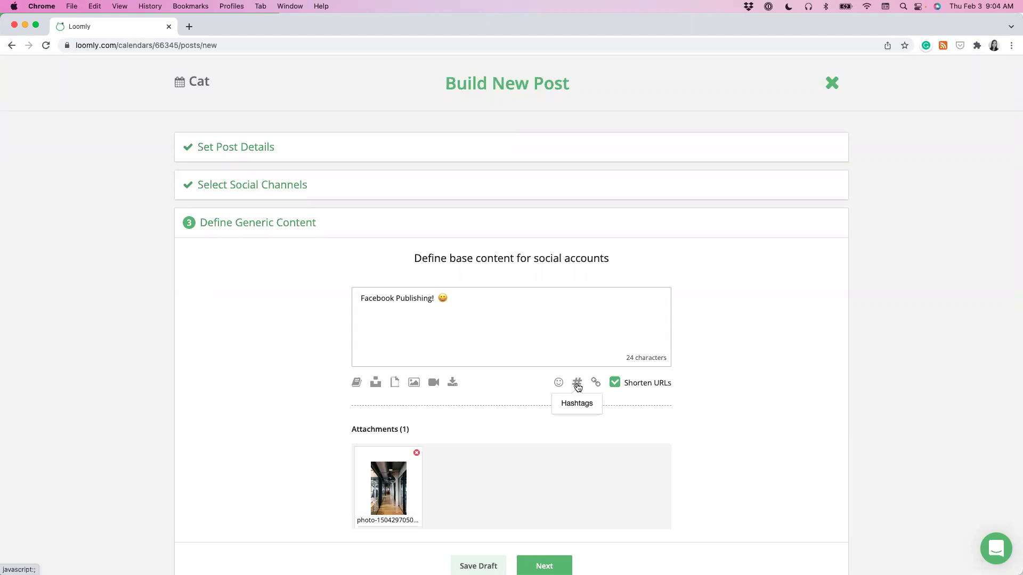
# Add #socialmedia from hashtag suggestions, after browsing trending hashtags and collections
pyautogui.click(577, 384)
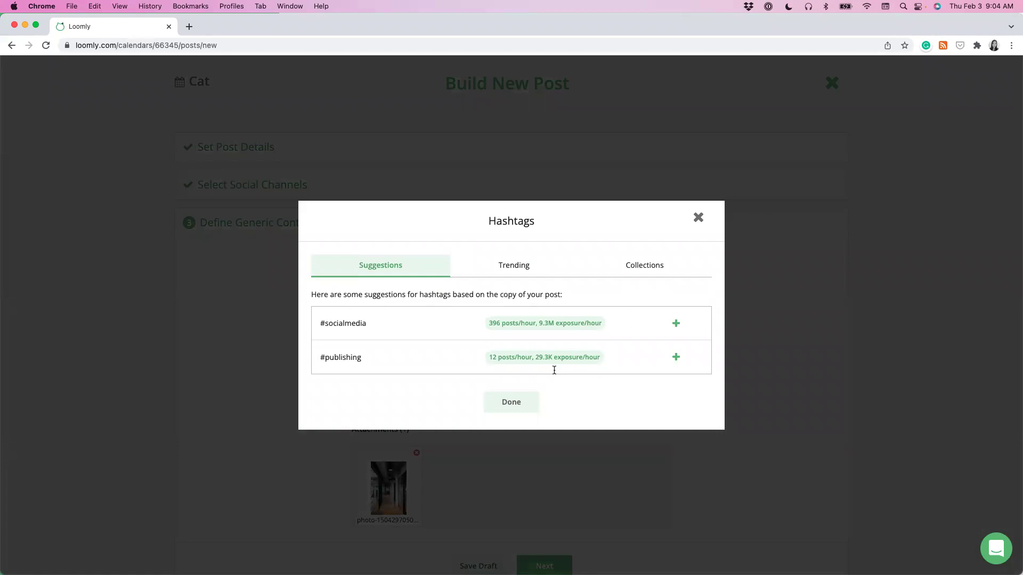
pyautogui.click(676, 324)
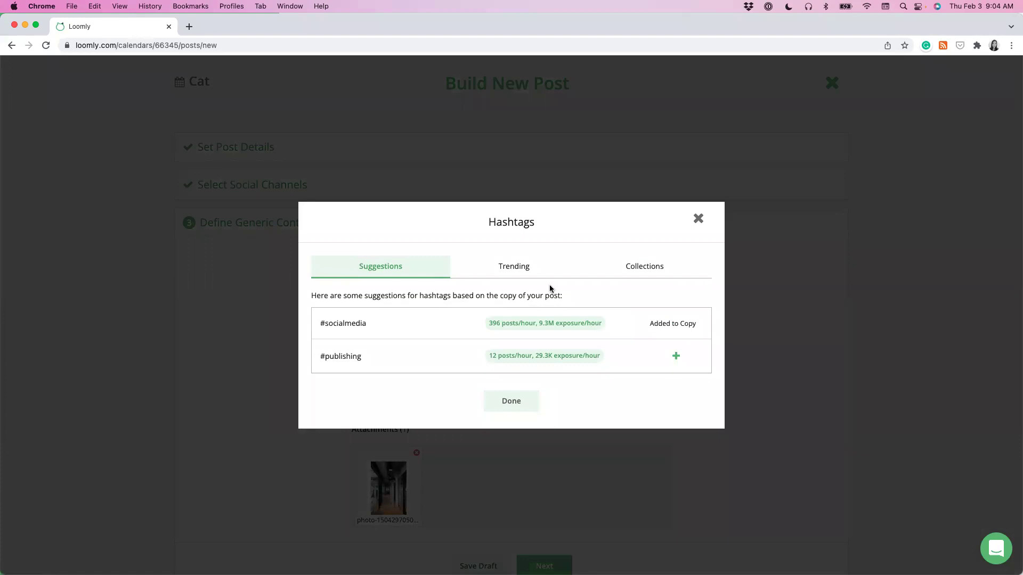
pyautogui.click(522, 273)
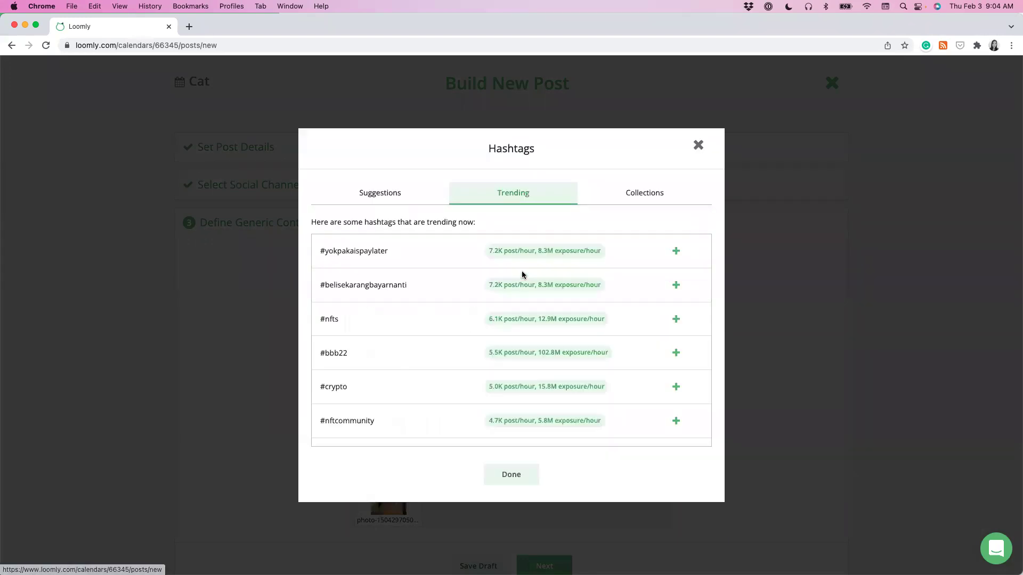
pyautogui.click(645, 194)
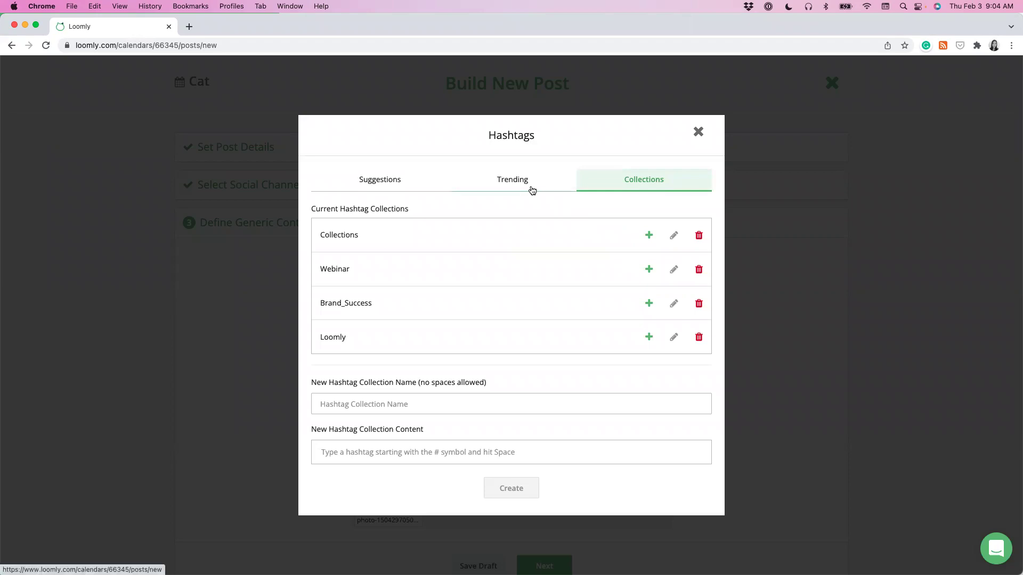
pyautogui.click(697, 133)
# Append the Brand_Success hashtag collection to the end of the copy
pyautogui.click(548, 301)
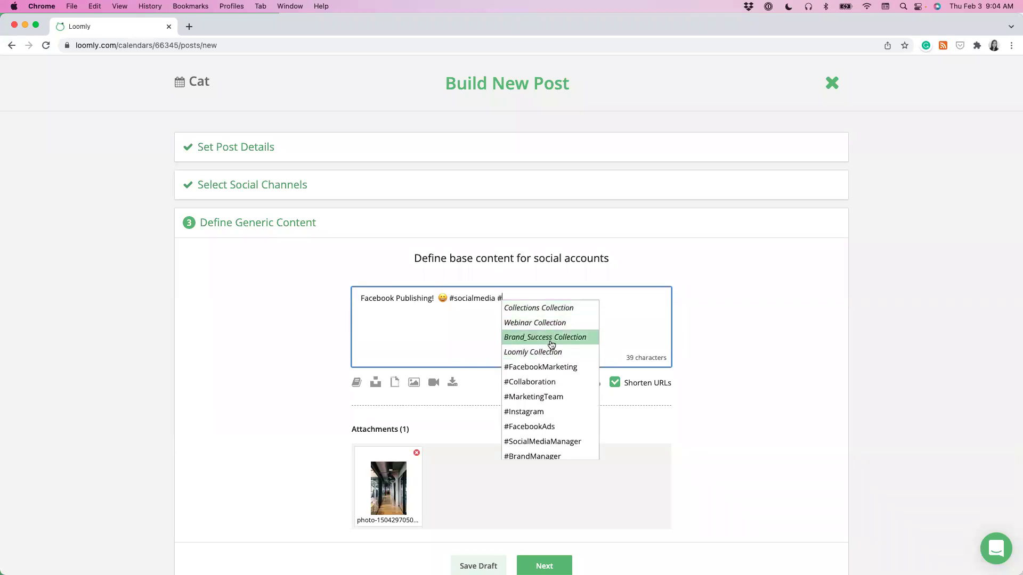
pyautogui.click(551, 338)
pyautogui.scroll(-1, 551, 338)
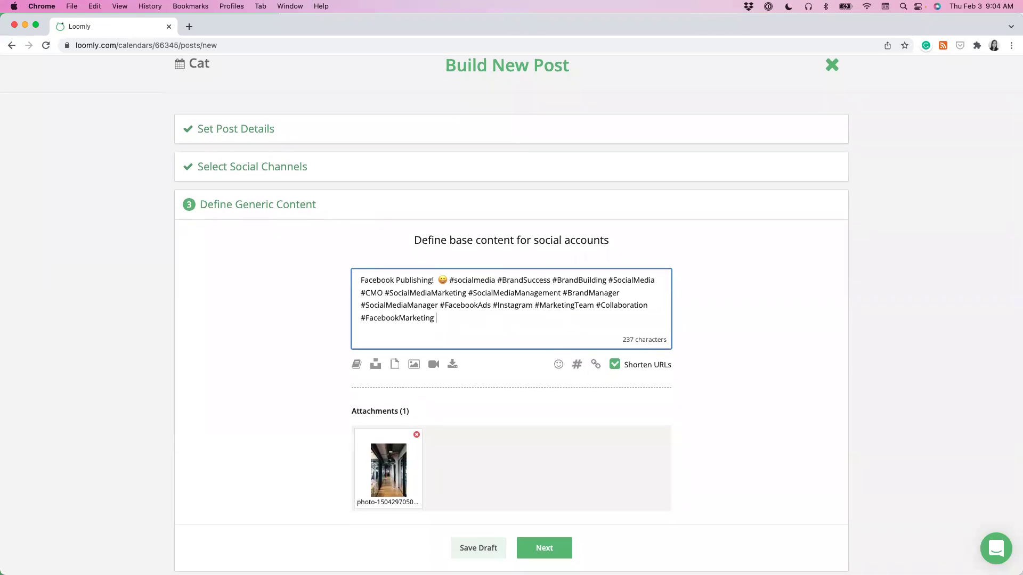
pyautogui.click(562, 550)
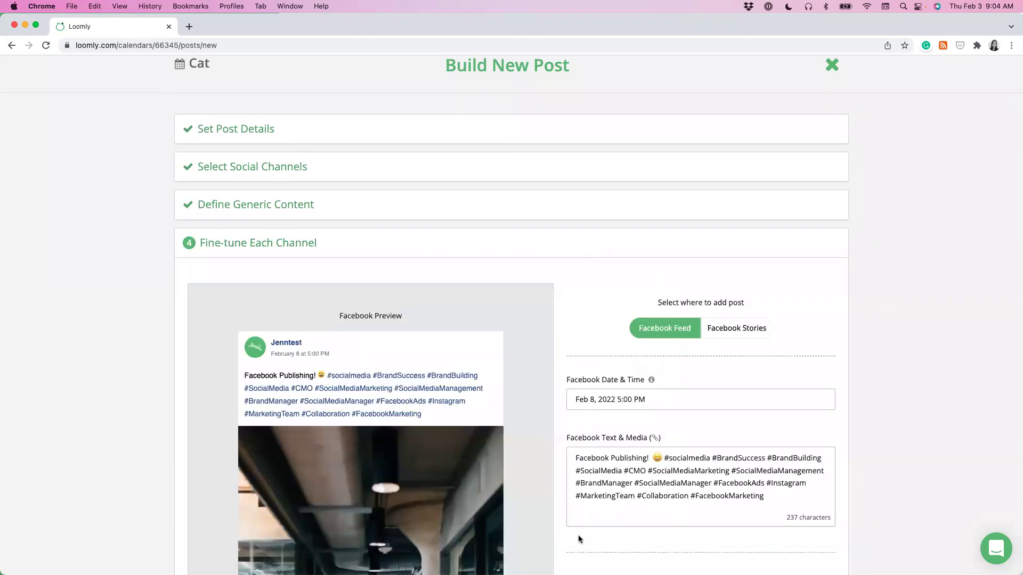
pyautogui.scroll(-5, 916, 305)
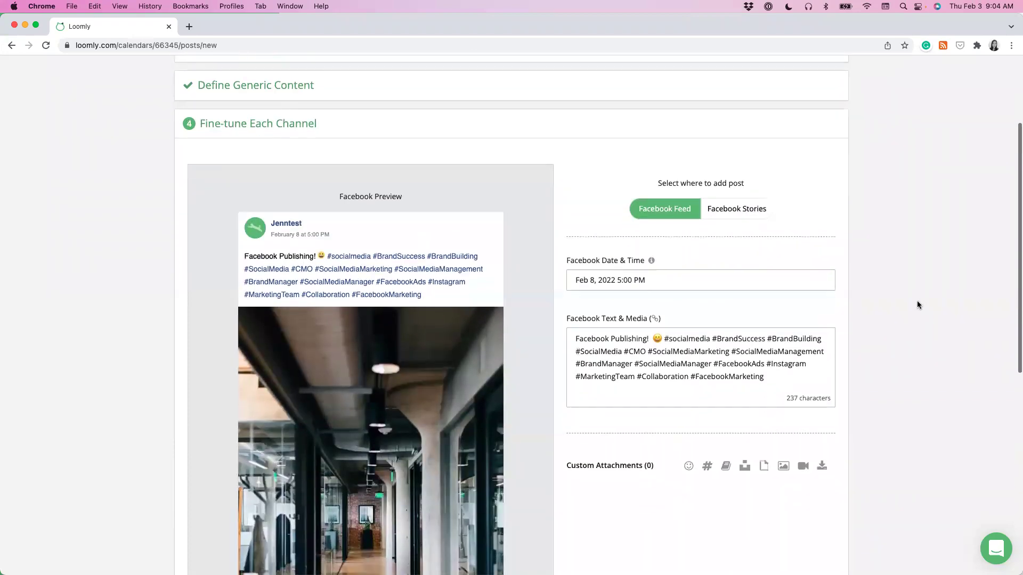
pyautogui.scroll(-2, 917, 305)
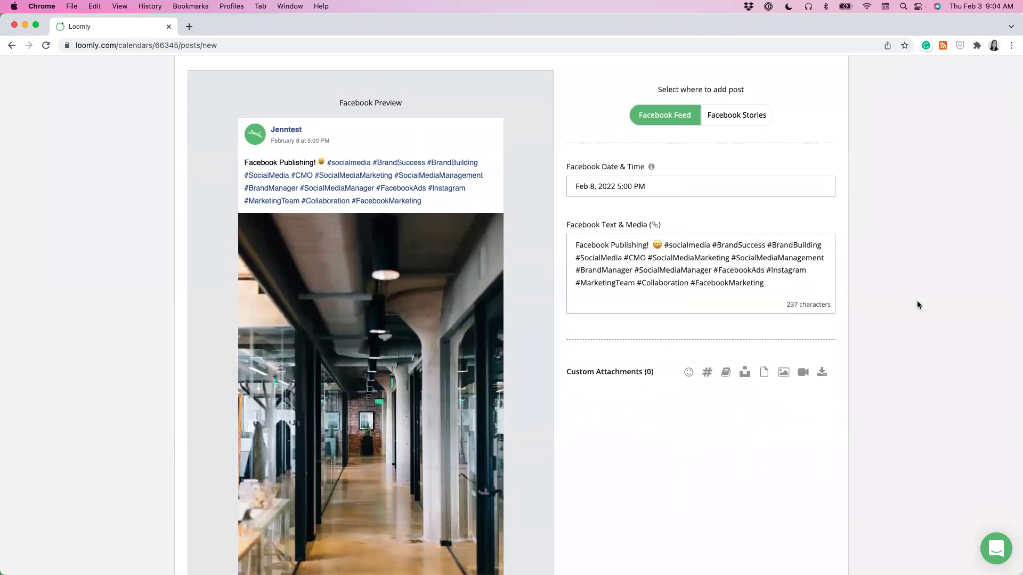
pyautogui.scroll(-1, 916, 304)
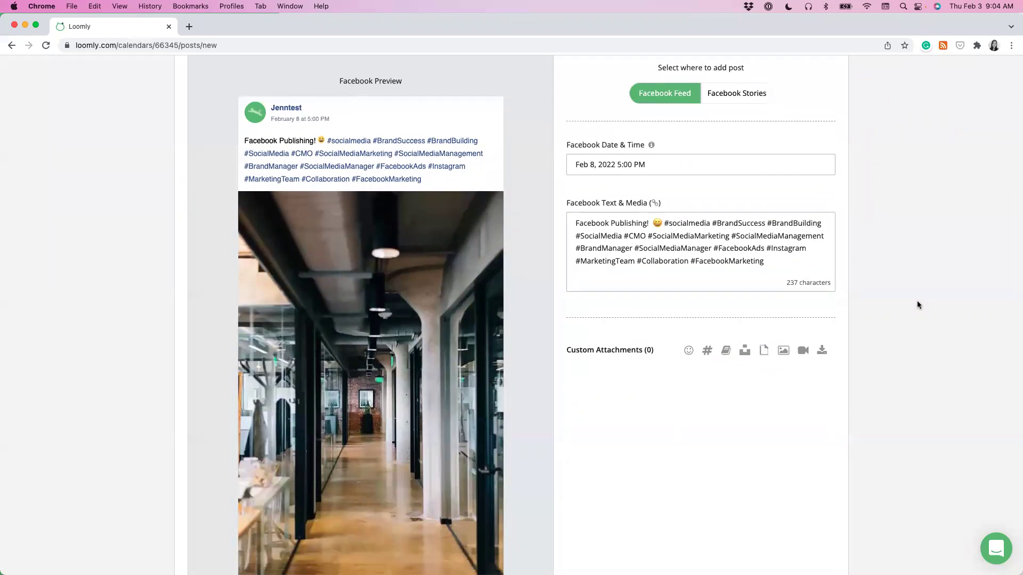
pyautogui.scroll(-1, 916, 304)
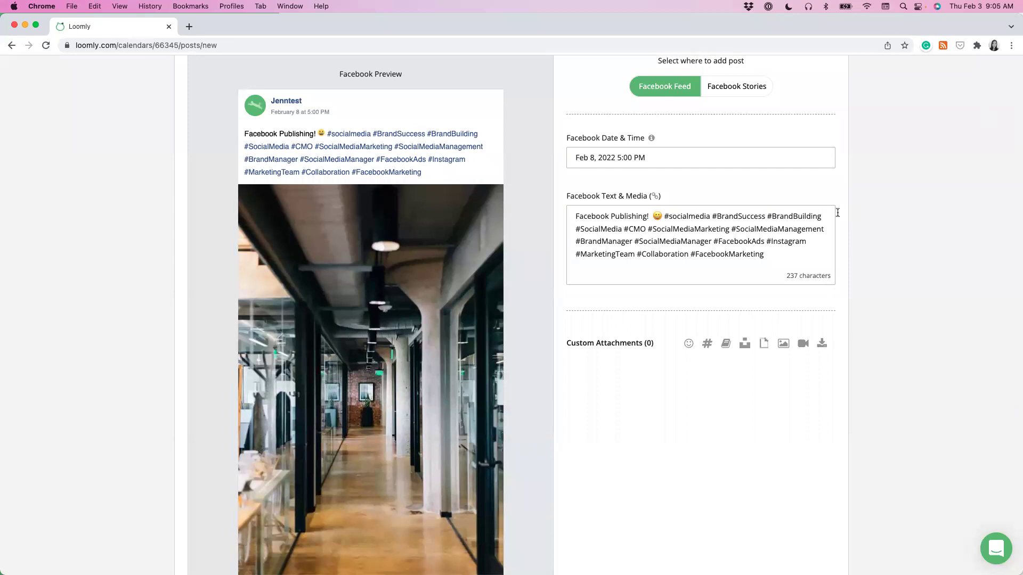
pyautogui.click(791, 259)
pyautogui.write('@')
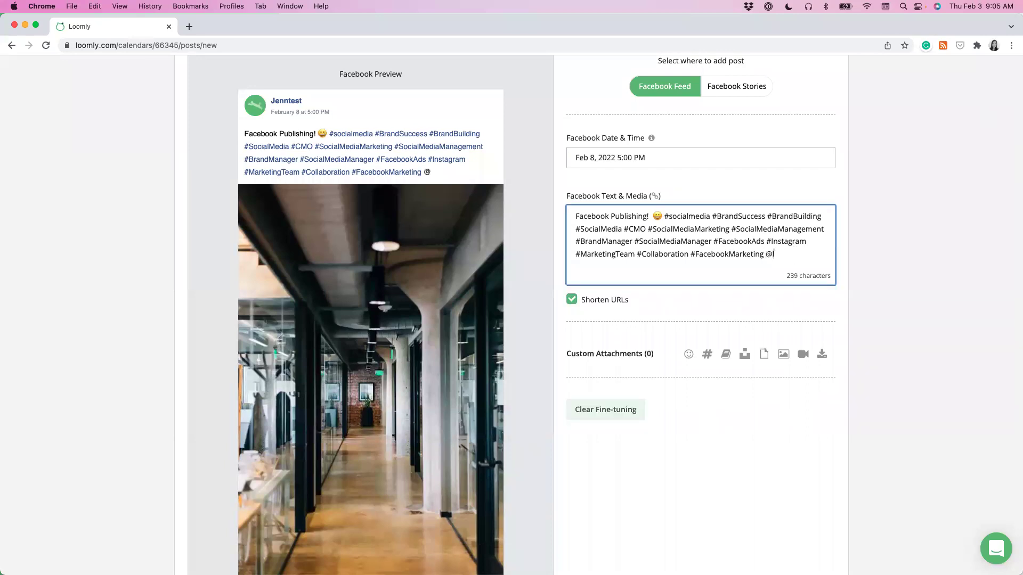
pyautogui.write('loomly')
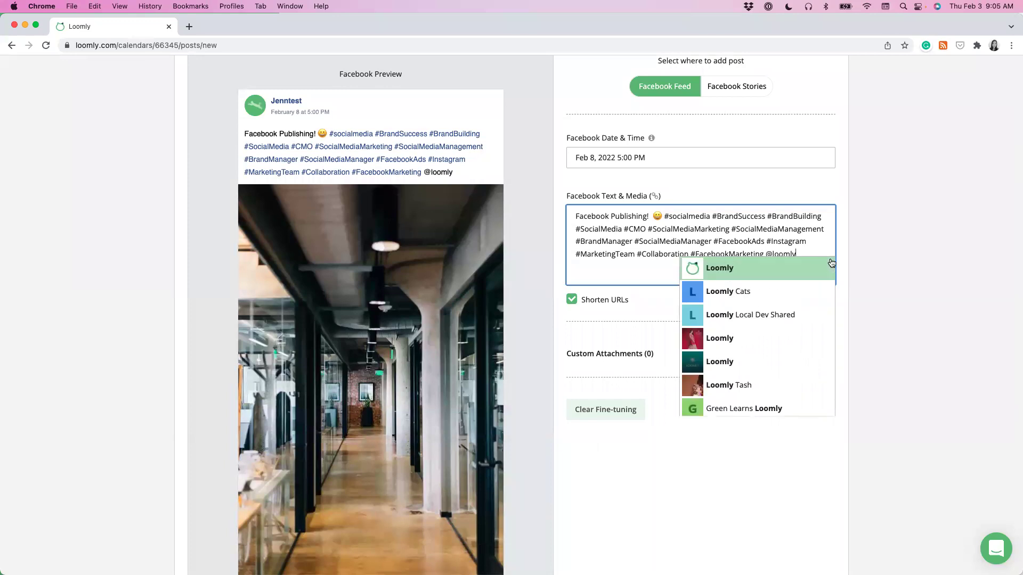
pyautogui.click(797, 272)
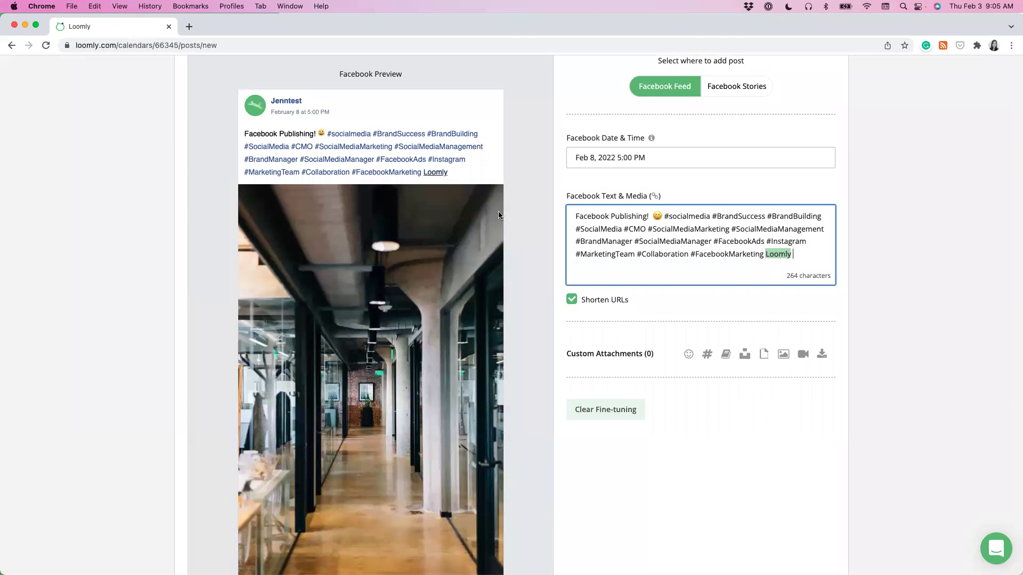
pyautogui.scroll(-10, 539, 246)
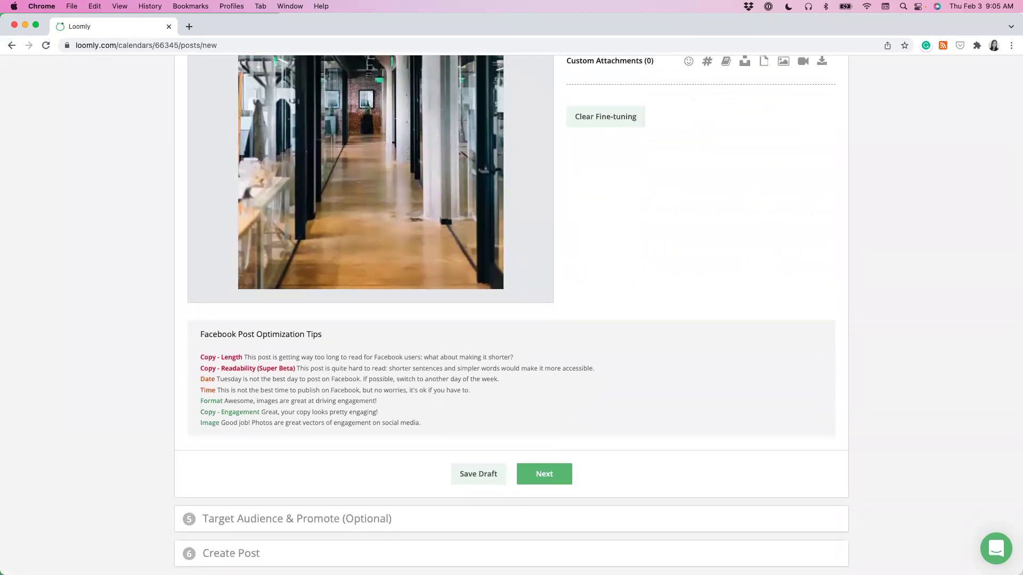
# Review the Audience Restrictions and Post Sponsoring tabs, then clear all sponsoring options
pyautogui.click(567, 470)
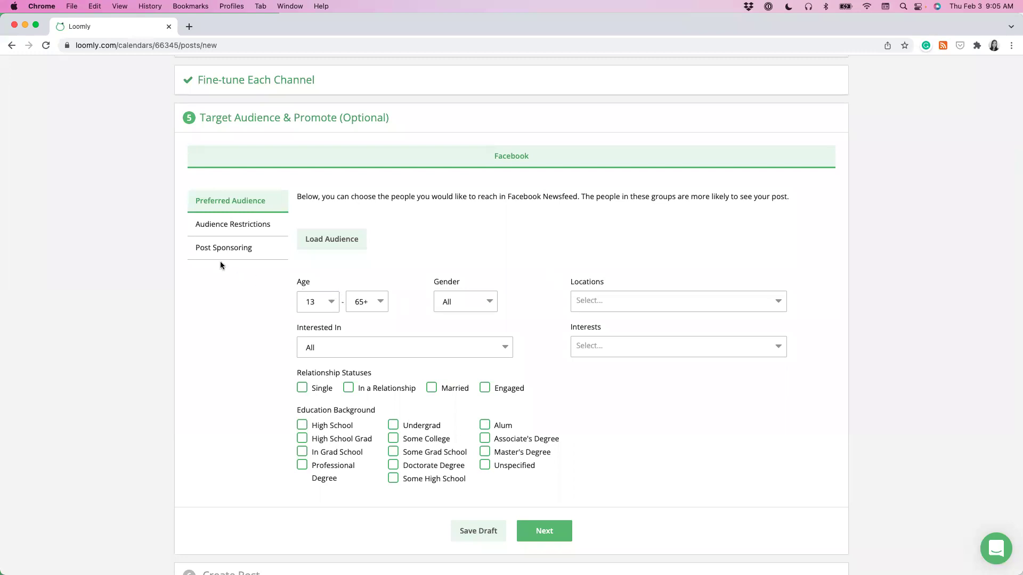
pyautogui.click(210, 225)
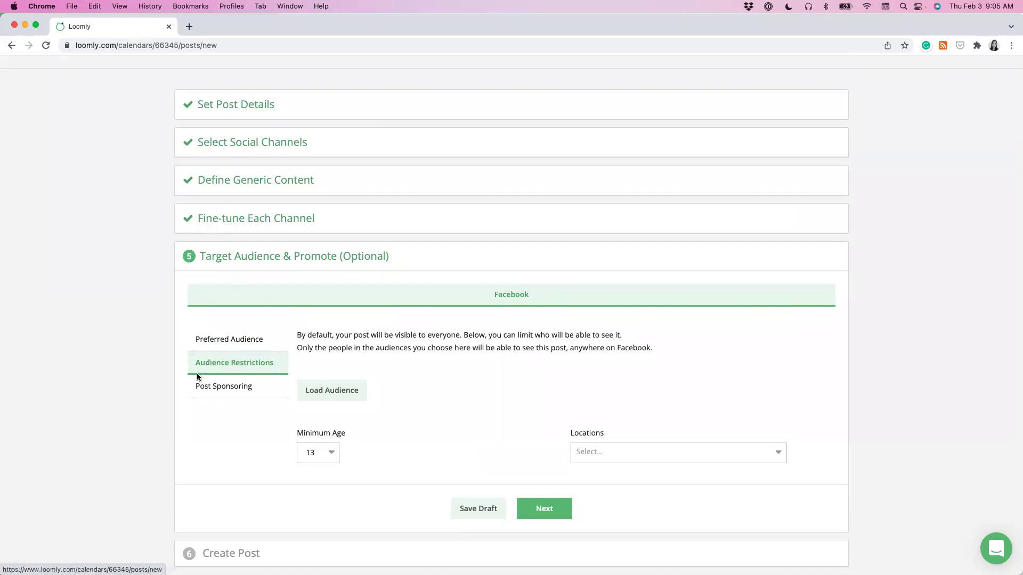
pyautogui.click(204, 388)
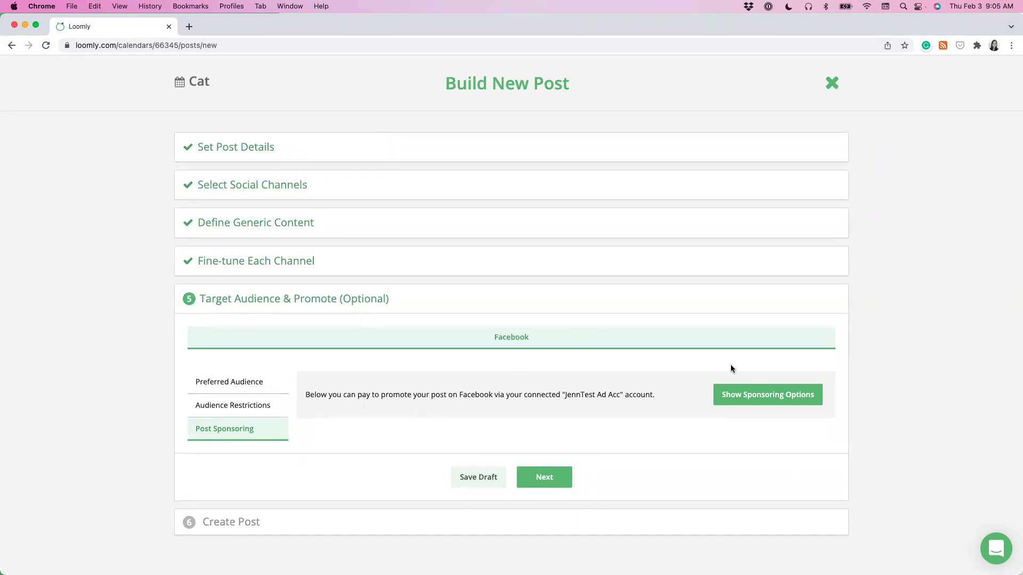
pyautogui.click(743, 395)
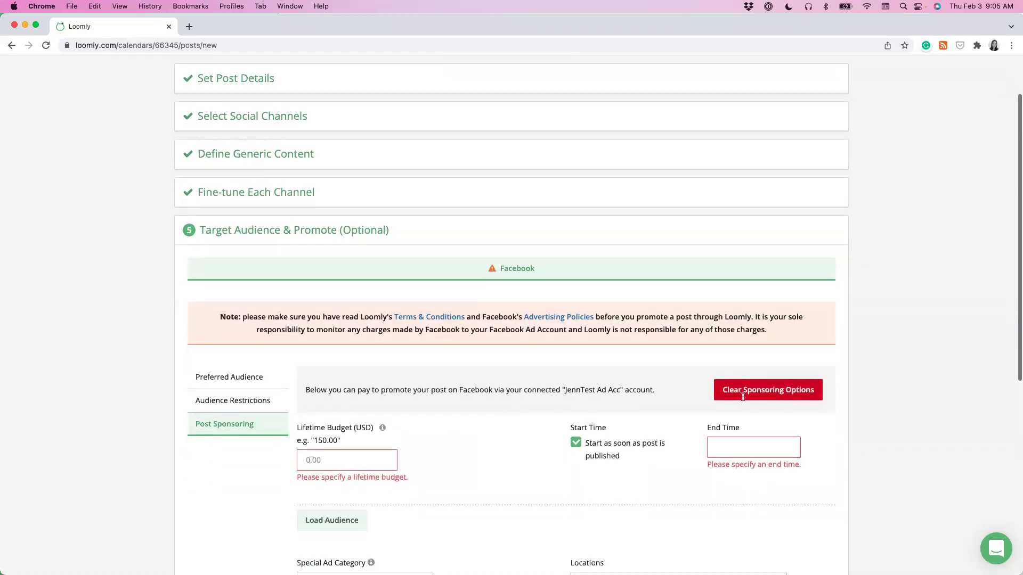
pyautogui.scroll(-5, 743, 396)
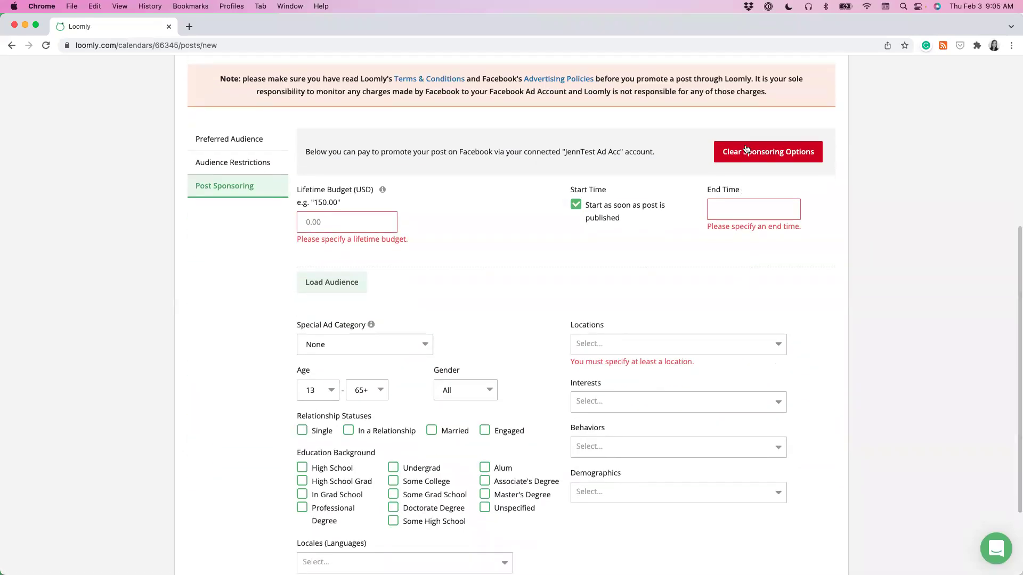
pyautogui.click(743, 156)
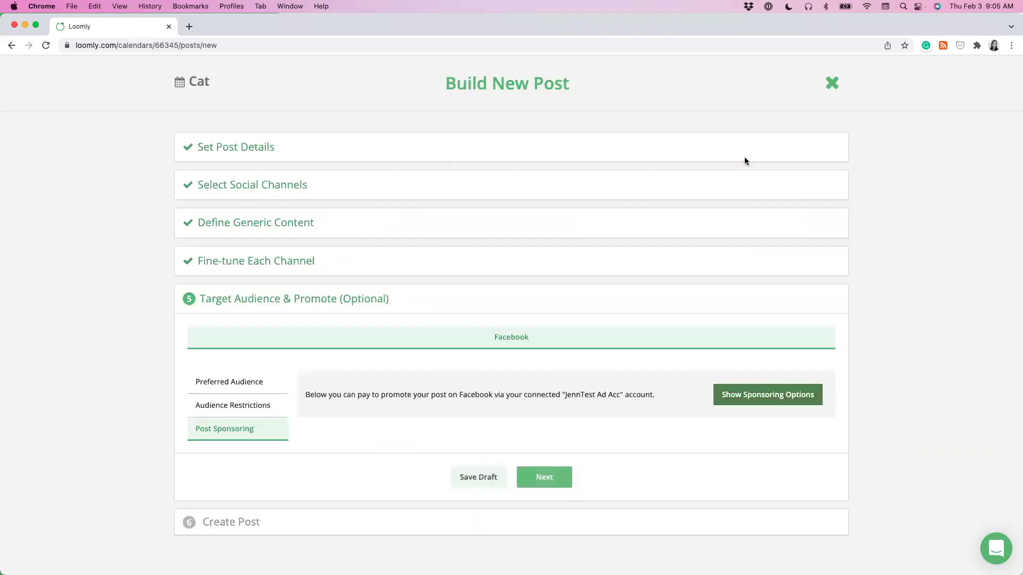
# Save the Facebook post as a draft scheduled for Feb 08, 2022, 5:00 PM UTC
pyautogui.click(556, 481)
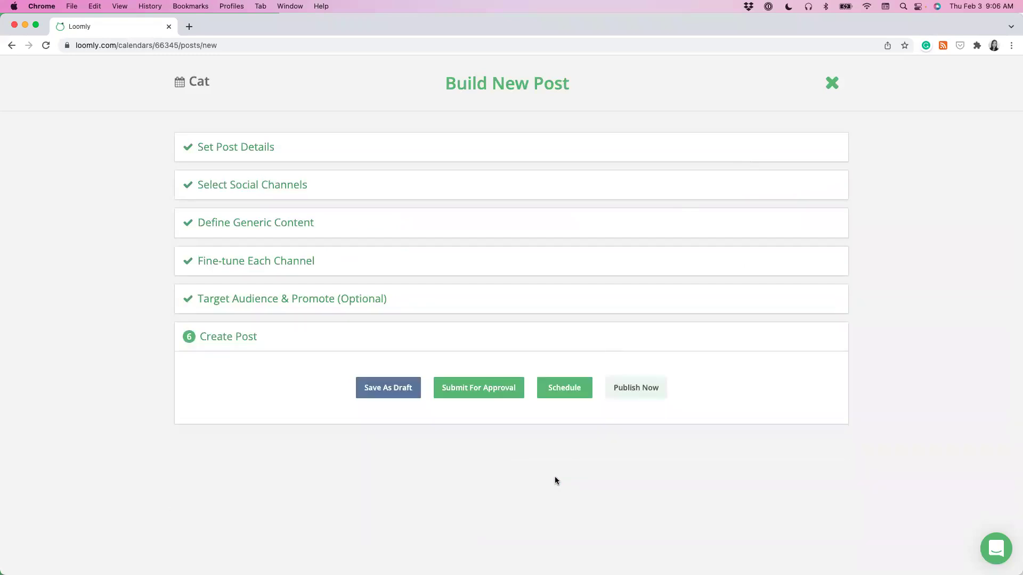
pyautogui.click(389, 388)
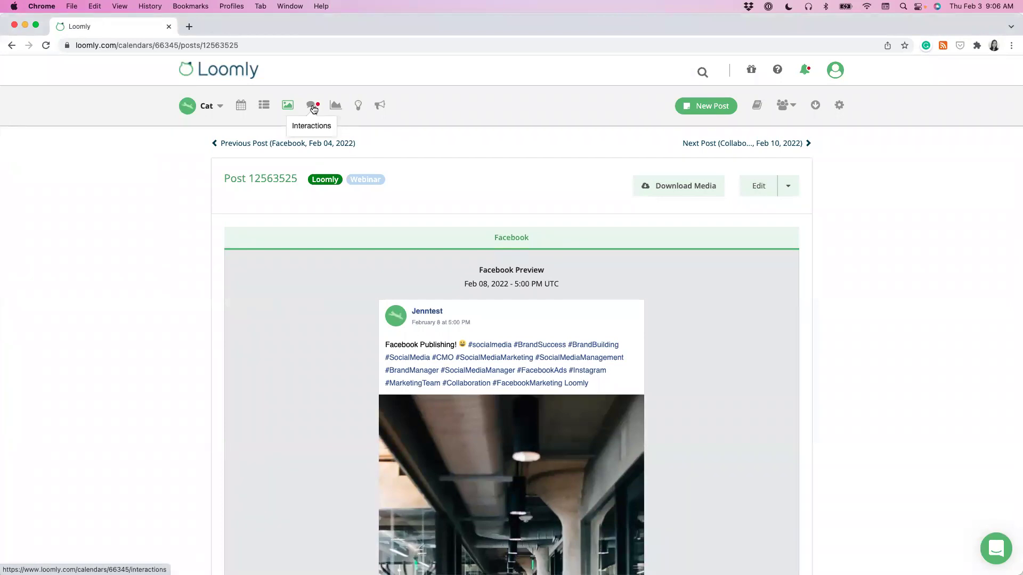
# In the Facebook interactions inbox, close the 'Cute cat!' comment
pyautogui.click(314, 109)
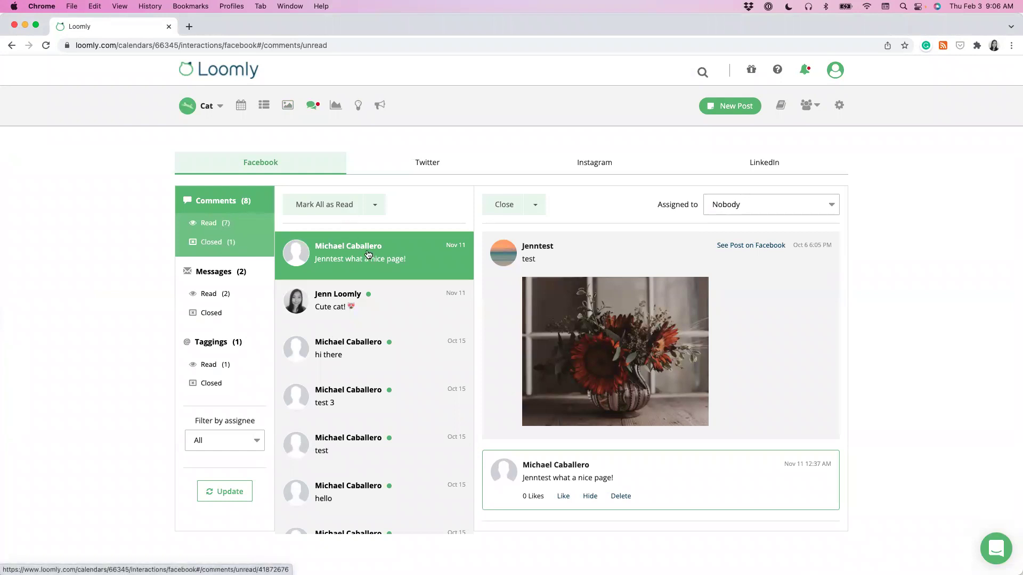
pyautogui.click(376, 213)
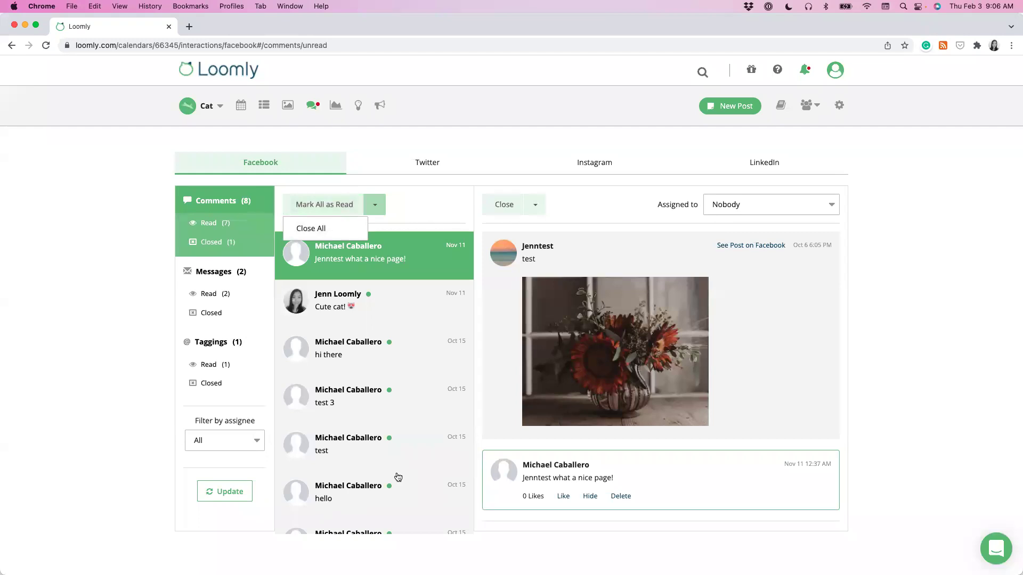
pyautogui.scroll(-3, 397, 474)
pyautogui.click(404, 239)
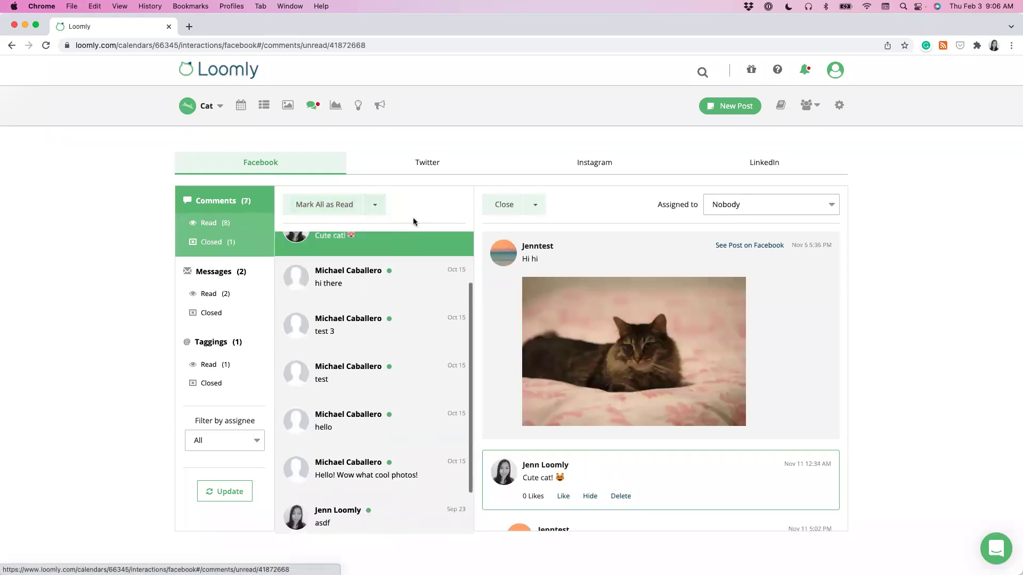
pyautogui.click(510, 211)
pyautogui.click(534, 205)
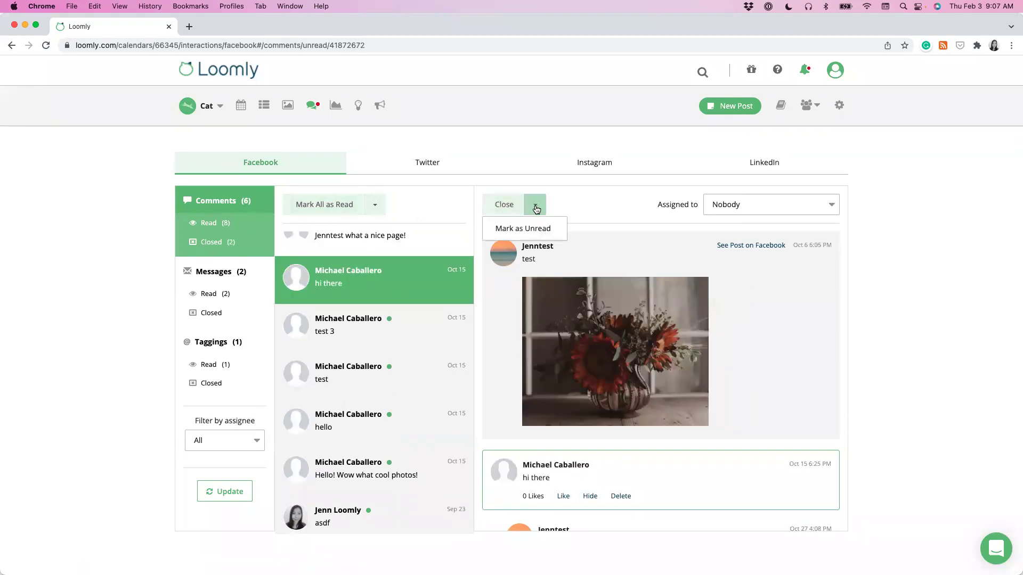
pyautogui.click(423, 219)
# Filter to read comments and assign the Nov 13 comment thread to a teammate
pyautogui.scroll(-1, 504, 303)
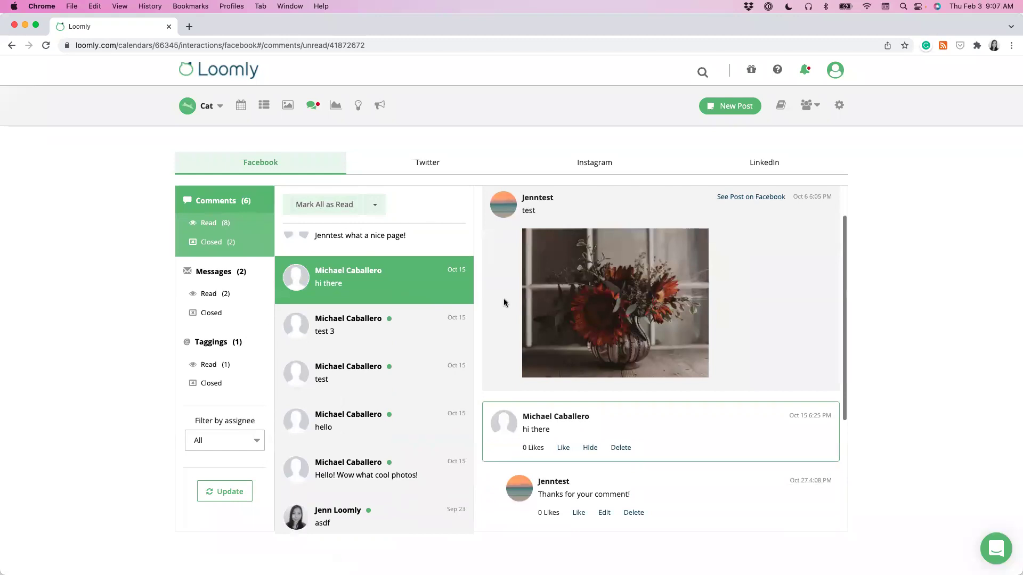
pyautogui.scroll(1, 392, 276)
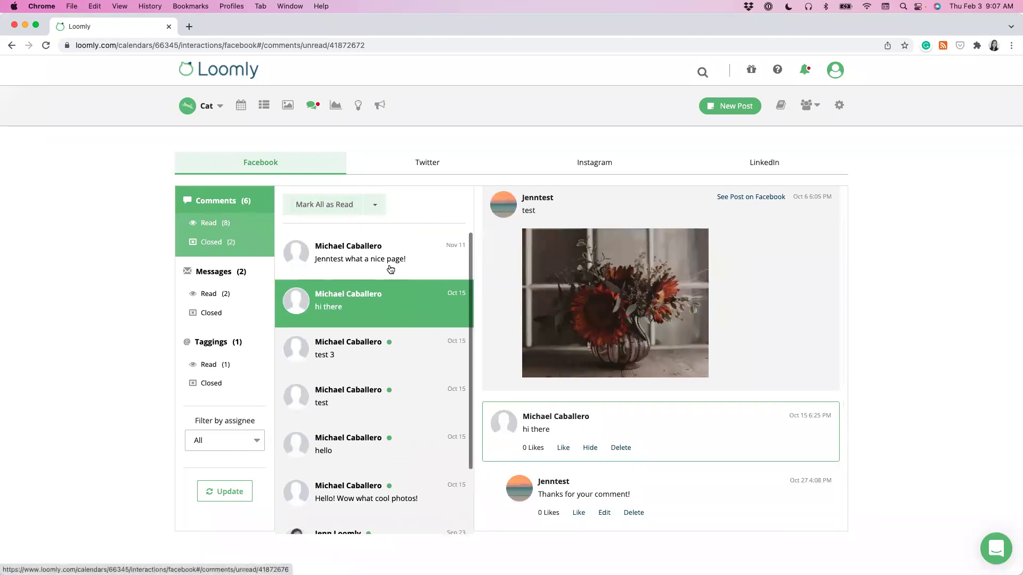
pyautogui.click(208, 222)
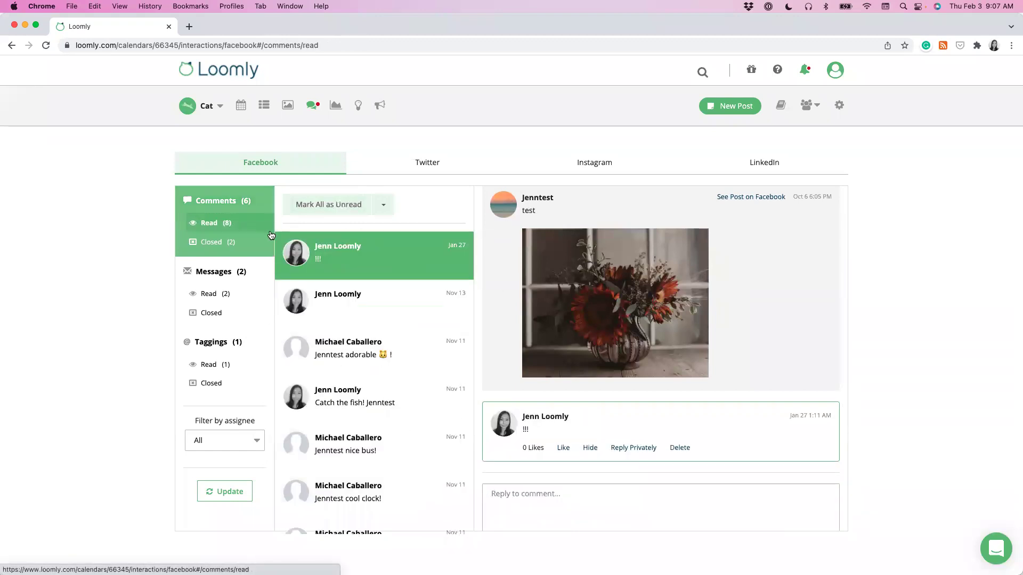
pyautogui.click(383, 310)
pyautogui.scroll(-1, 559, 370)
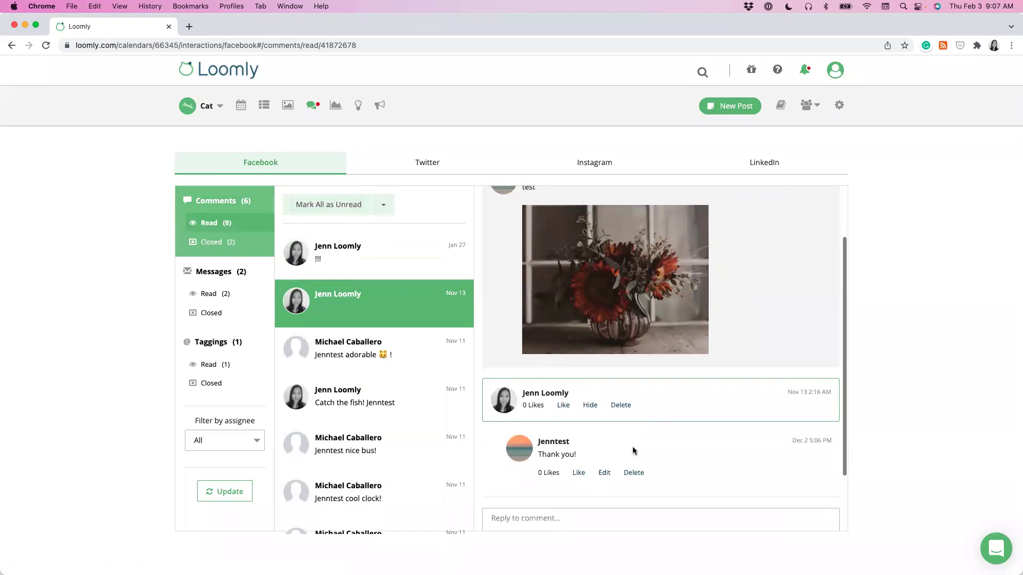
pyautogui.scroll(3, 776, 286)
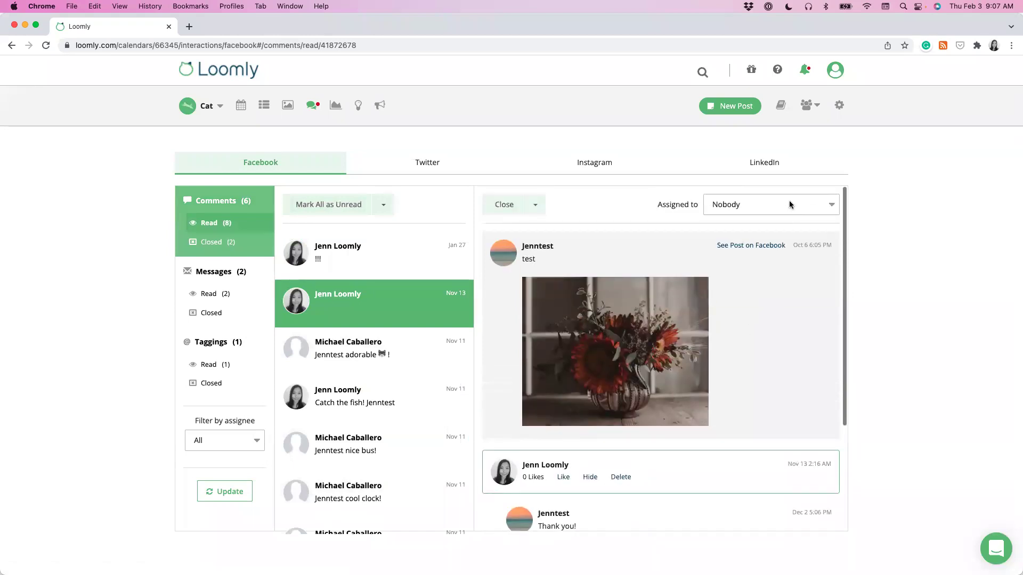
pyautogui.click(790, 205)
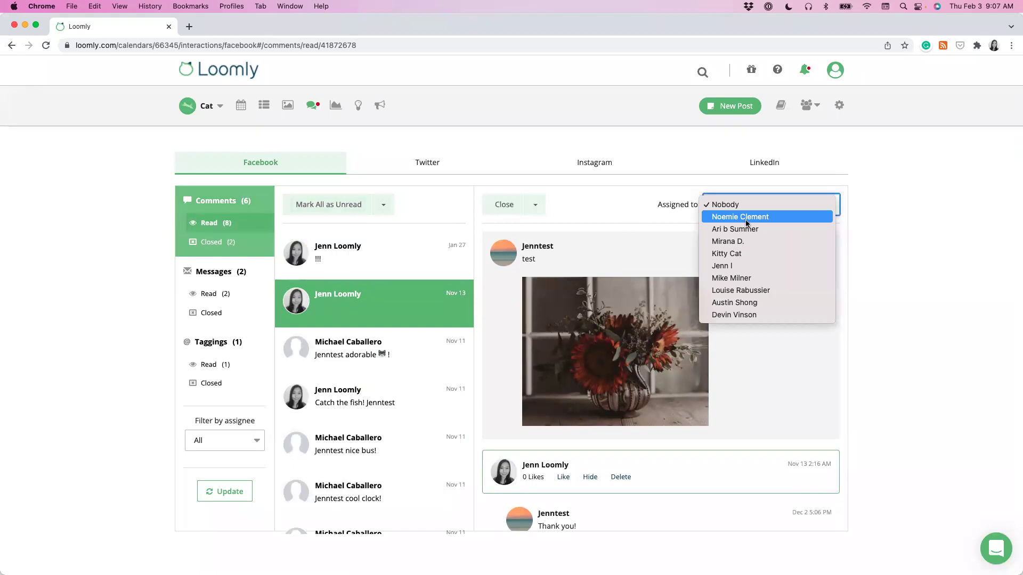
pyautogui.click(752, 277)
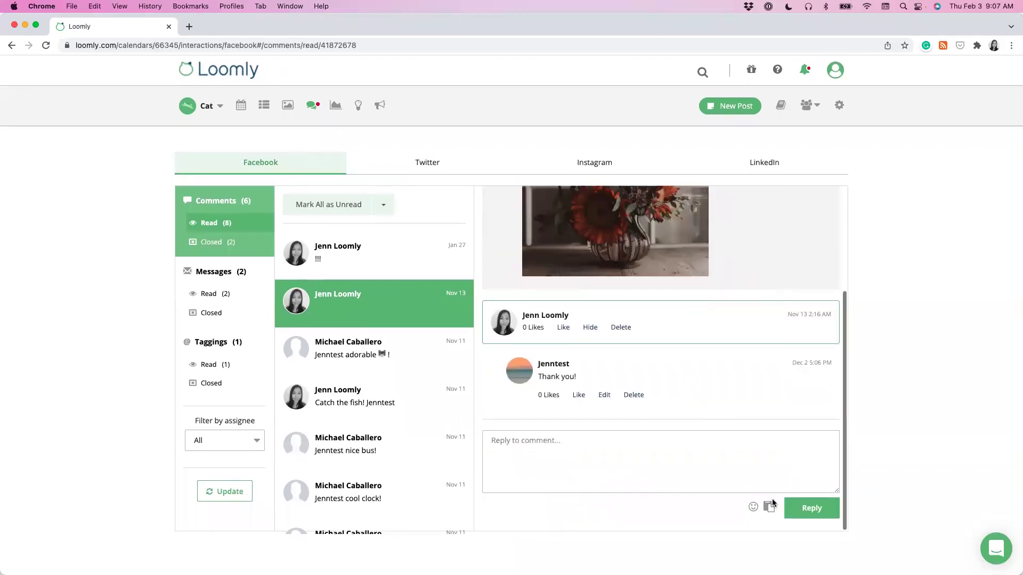
# Browse the Manage Saved Replies list, then close it, returning to the Nov 13 thread
pyautogui.click(771, 505)
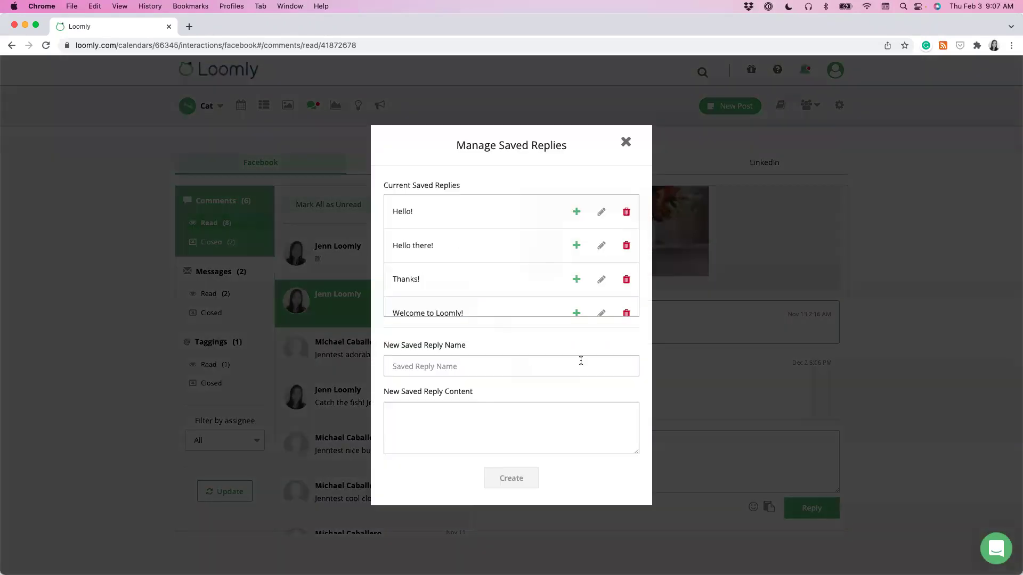
pyautogui.scroll(-2, 491, 307)
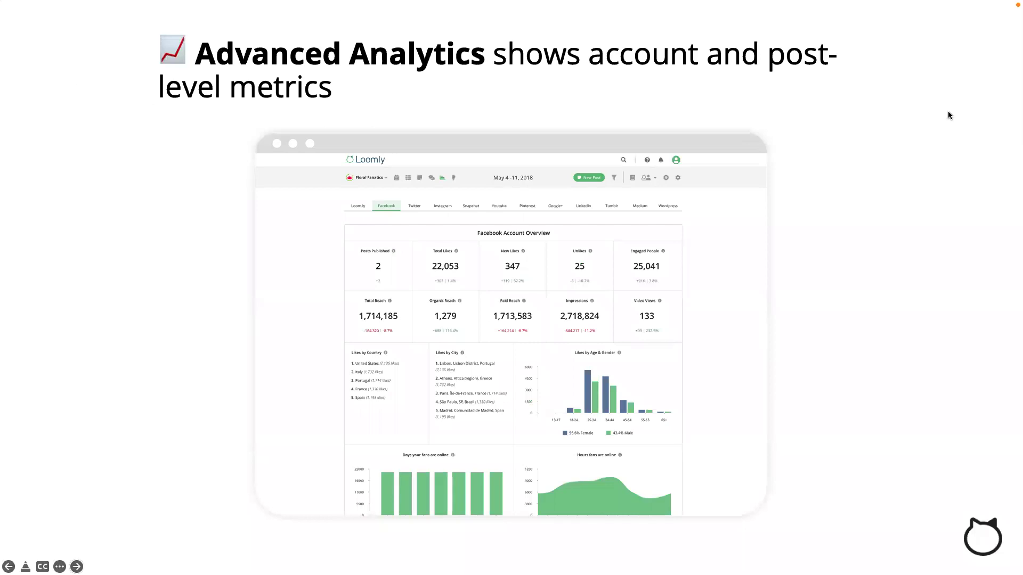
pyautogui.press('super+Tab')
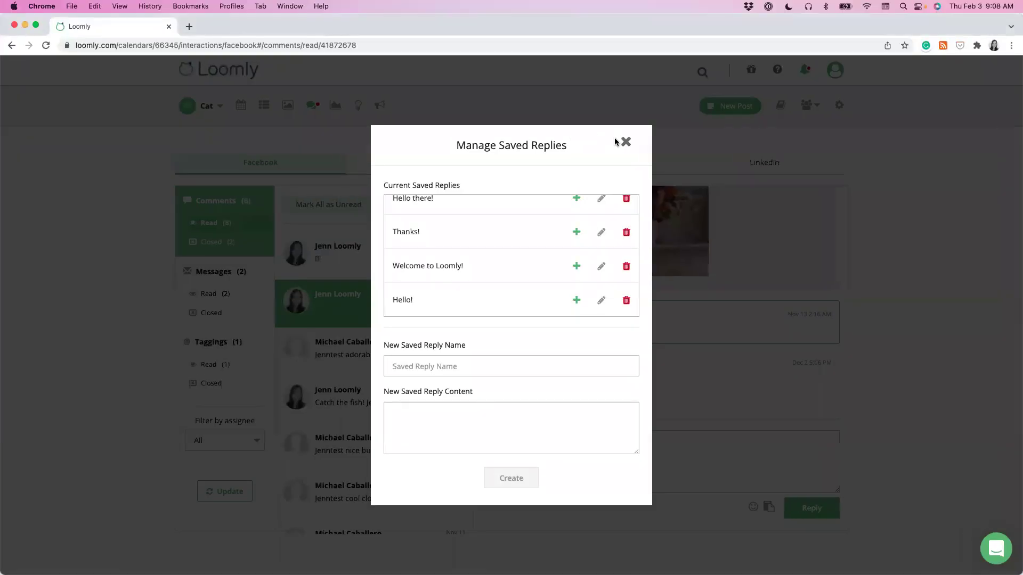
pyautogui.click(621, 141)
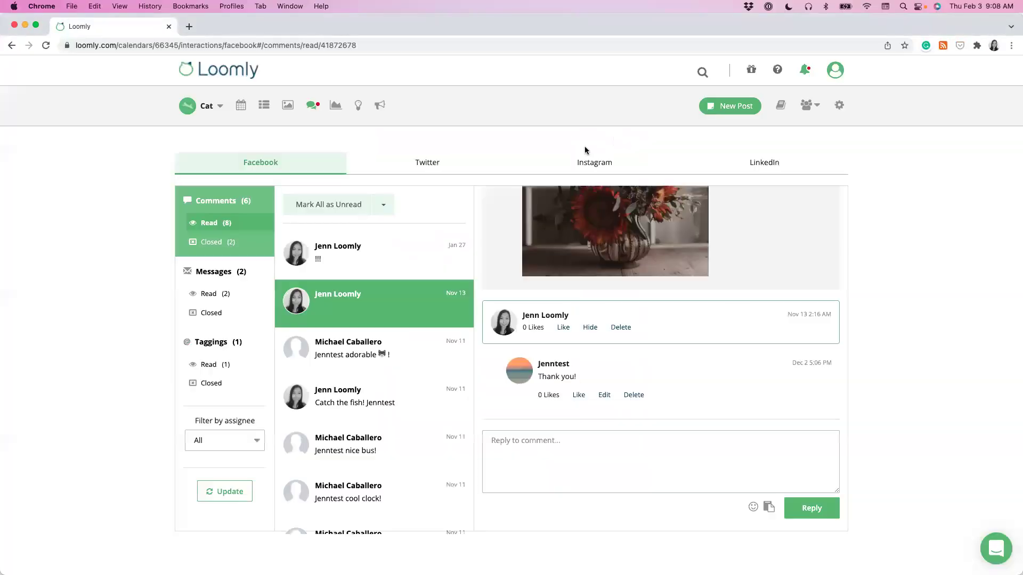
# View Facebook analytics for Jan 26 – Feb 2, 2022 and scroll through Post Metrics
pyautogui.click(334, 107)
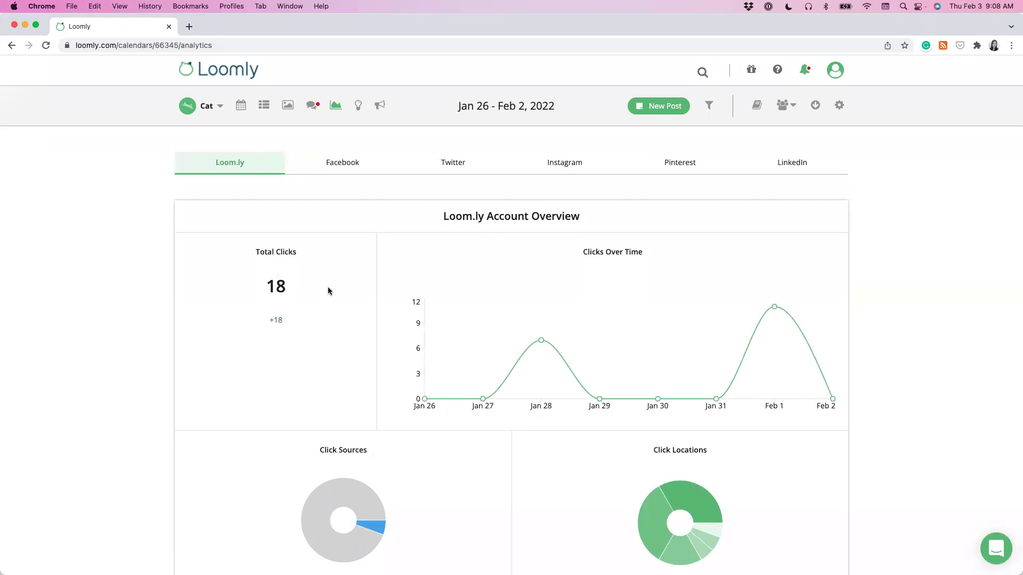
pyautogui.scroll(-2, 331, 290)
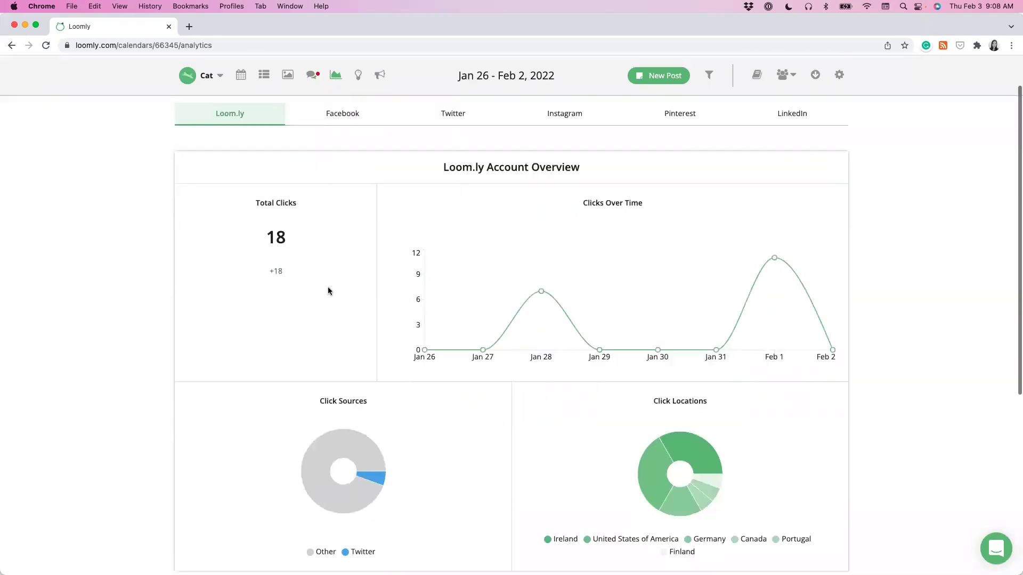
pyautogui.click(350, 126)
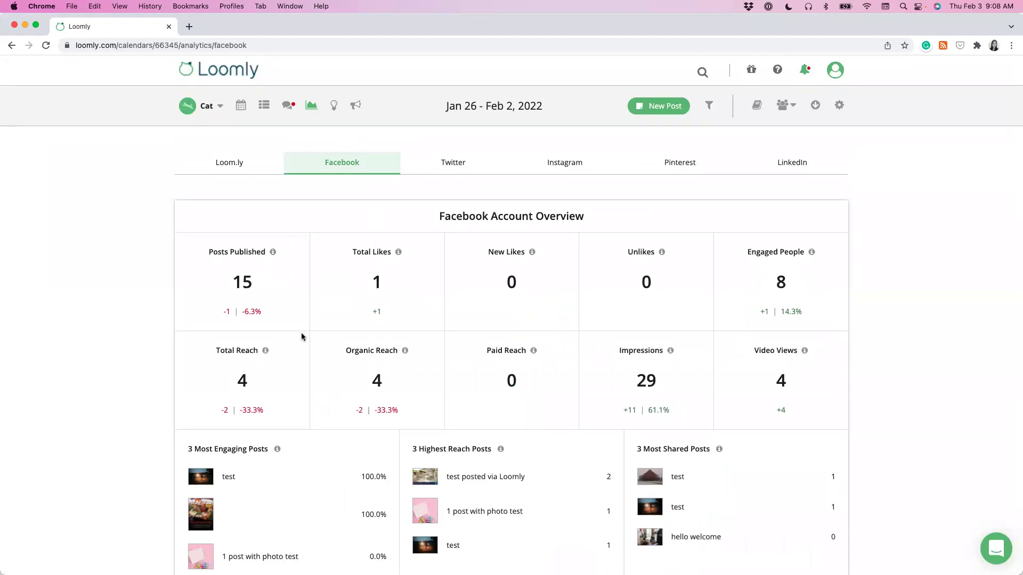
pyautogui.scroll(-2, 294, 405)
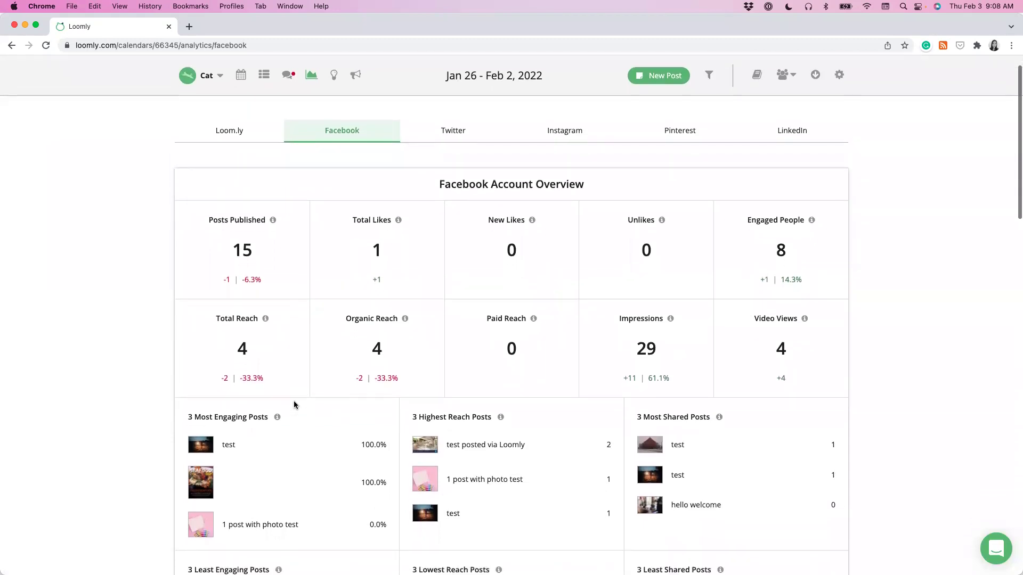
pyautogui.scroll(-10, 293, 405)
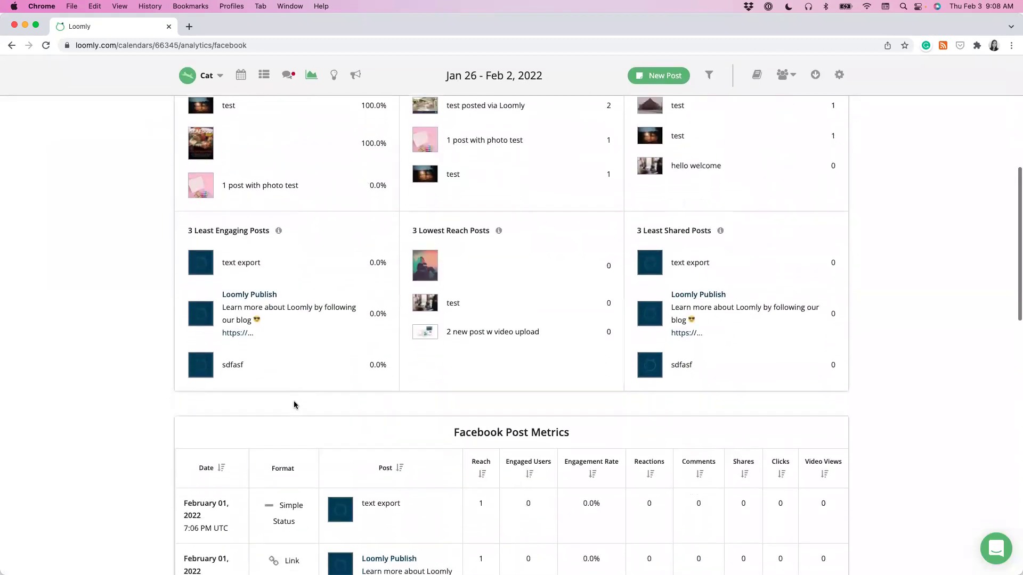
pyautogui.scroll(-13, 293, 405)
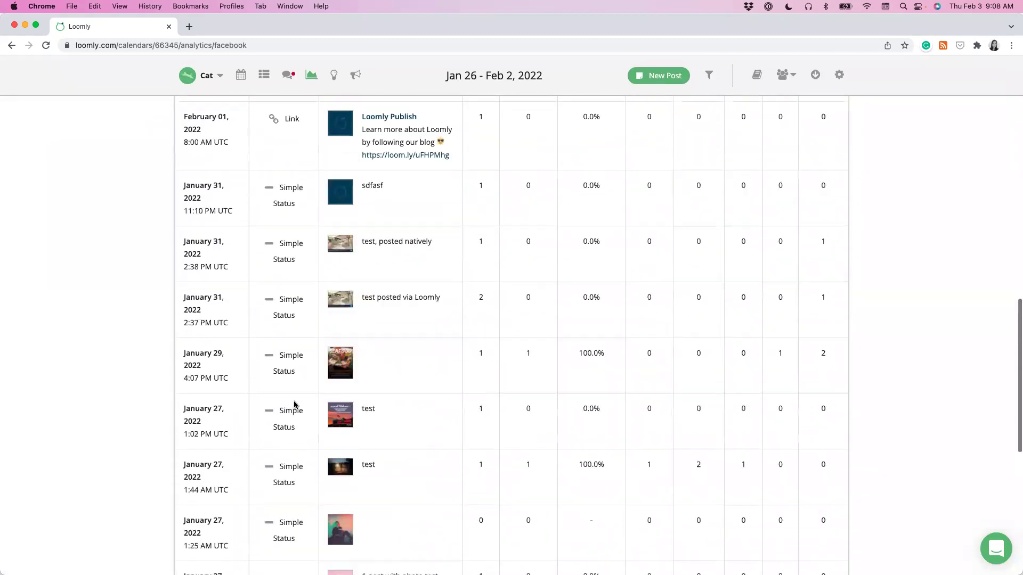
pyautogui.scroll(4, 294, 405)
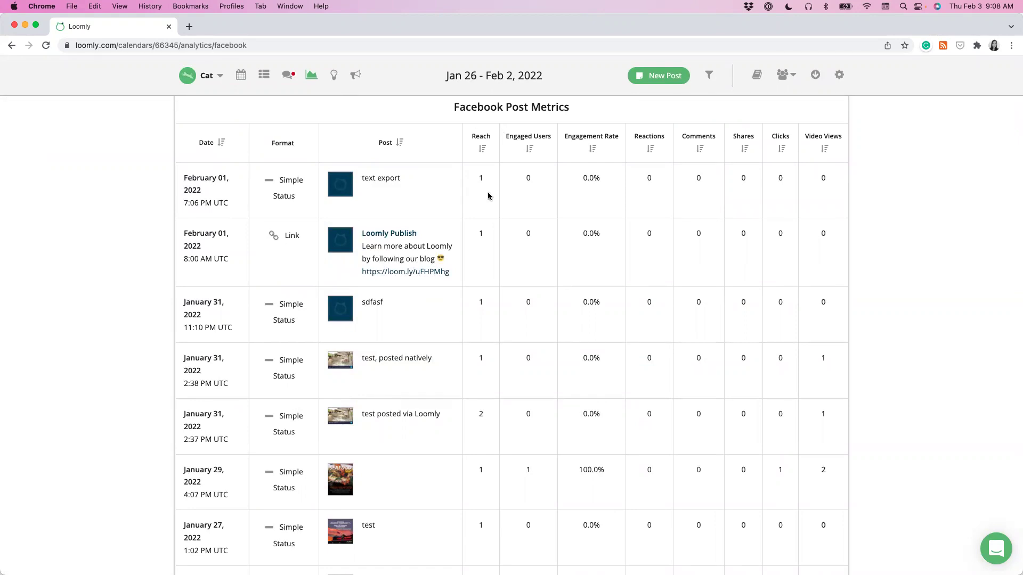
pyautogui.scroll(1, 487, 196)
pyautogui.scroll(18, 488, 196)
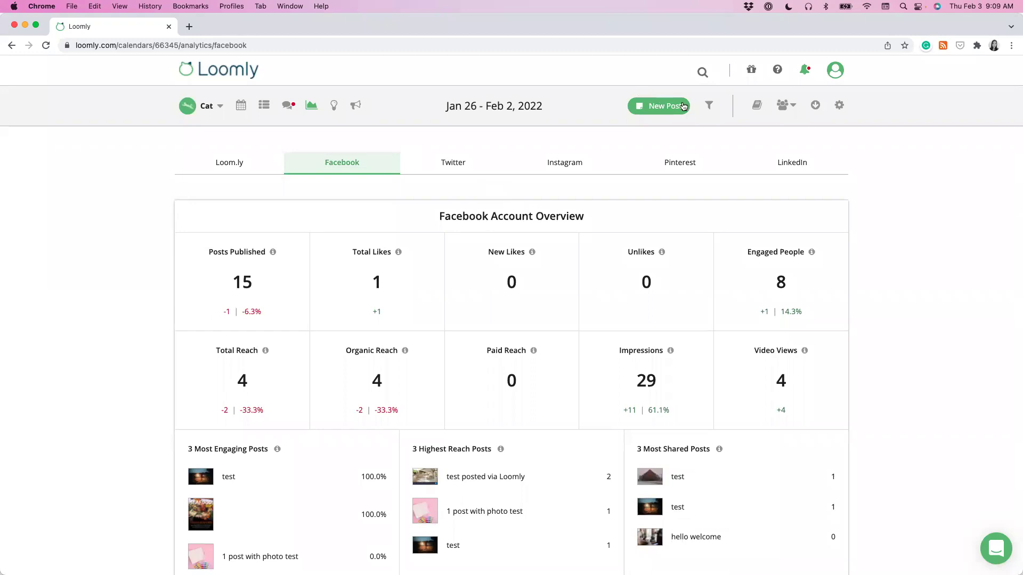
# Inspect the date range, labels and comparison filter, then close it without applying
pyautogui.click(709, 110)
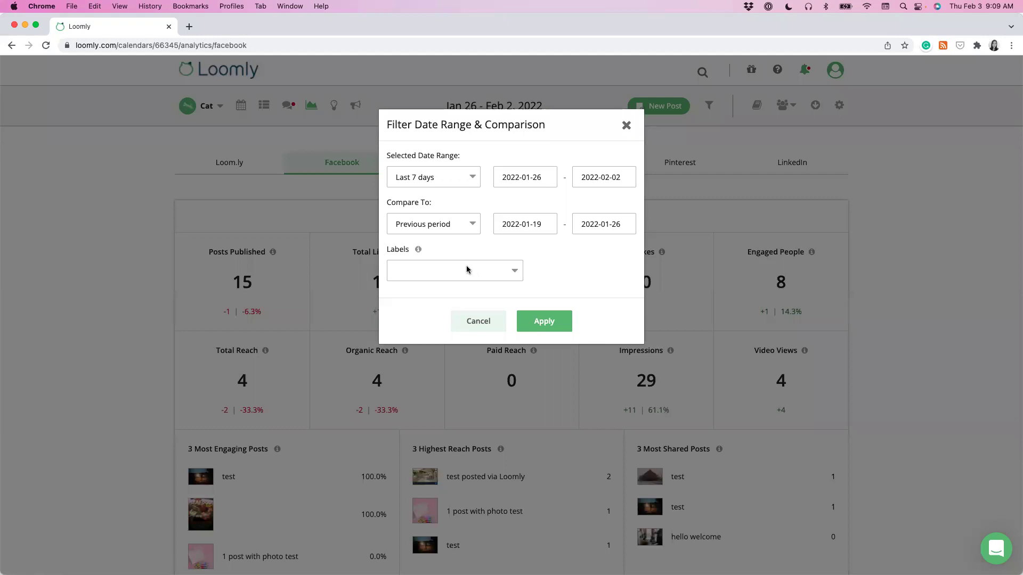
pyautogui.click(428, 270)
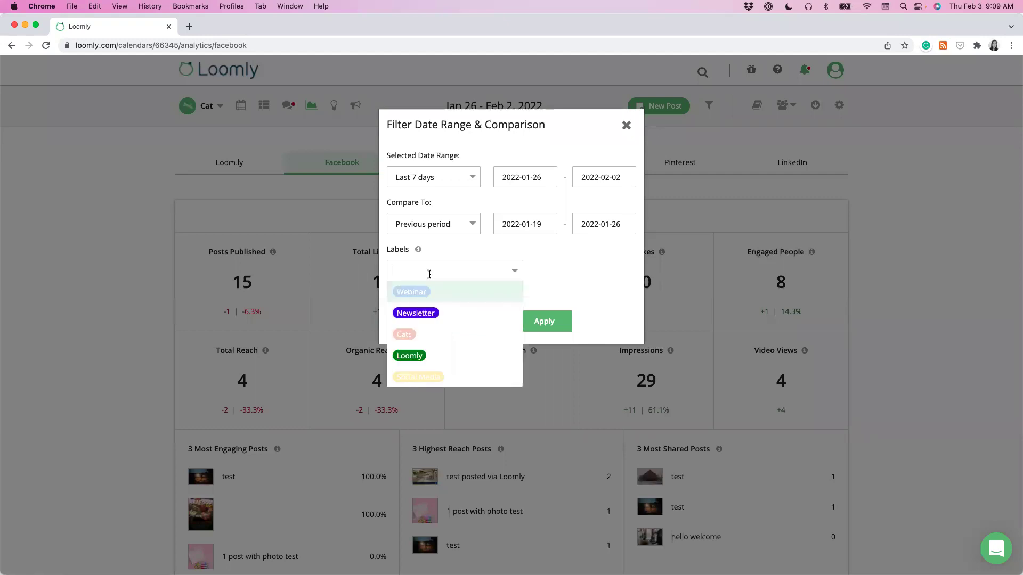
pyautogui.click(495, 227)
pyautogui.click(626, 125)
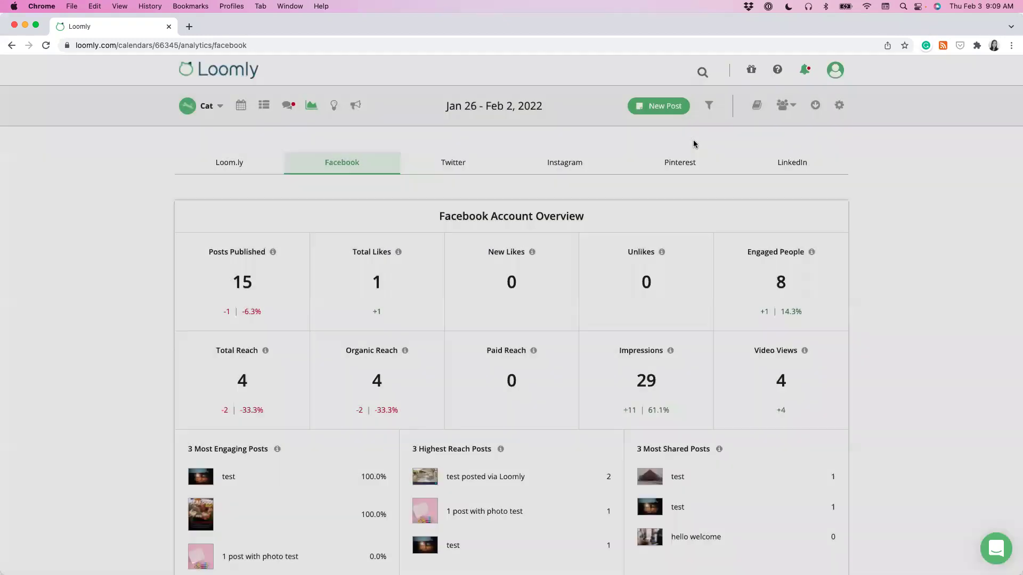
# Select Excel in Export Content, close without exporting, and show all open windows
pyautogui.click(813, 106)
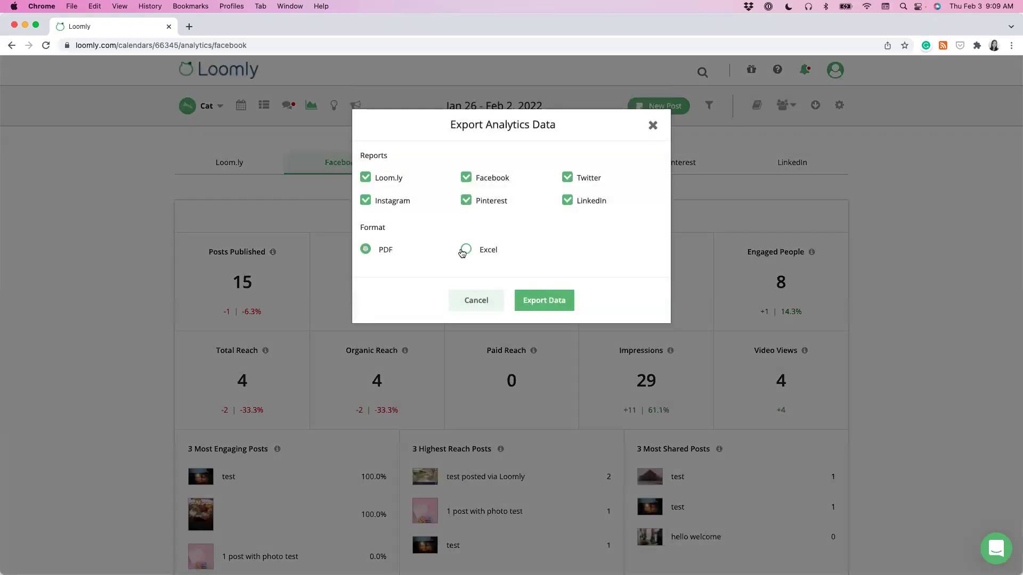
pyautogui.click(463, 250)
pyautogui.click(652, 127)
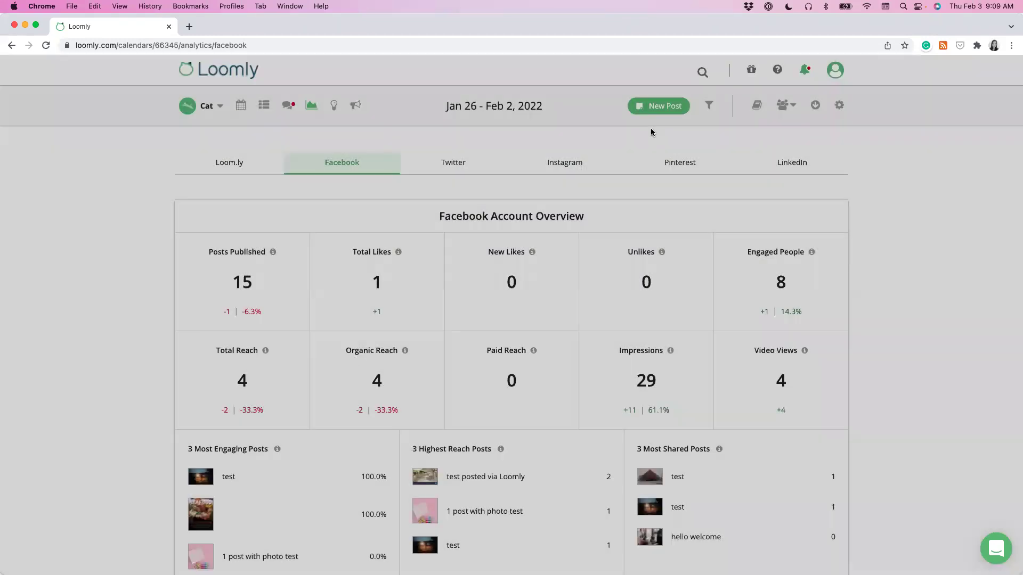
pyautogui.hotkey('ctrl', 'Up')
# Bring the presentation forward and advance to the 'Basic Analytics' Post View slide
pyautogui.click(495, 333)
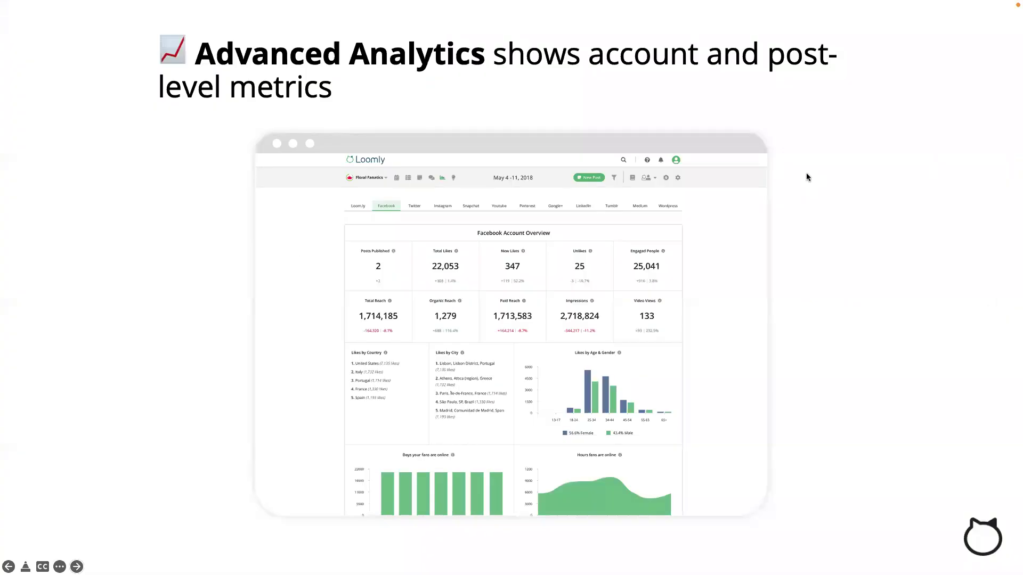
pyautogui.click(807, 173)
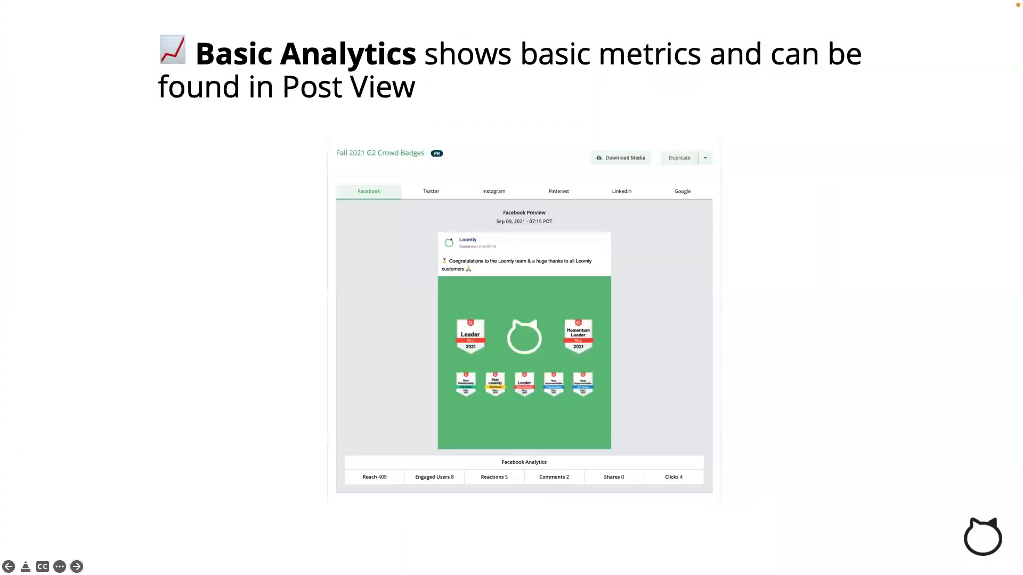